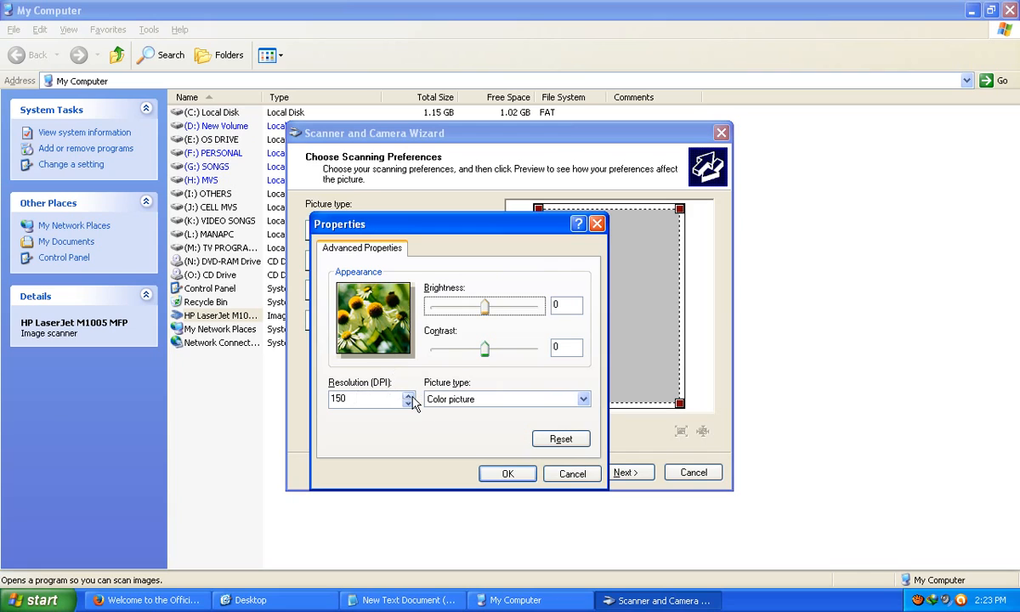
Step: Raise the custom scan resolution from 150 to 300 DPI for a colour picture and accept it
left_click(411, 398)
left_click(412, 398)
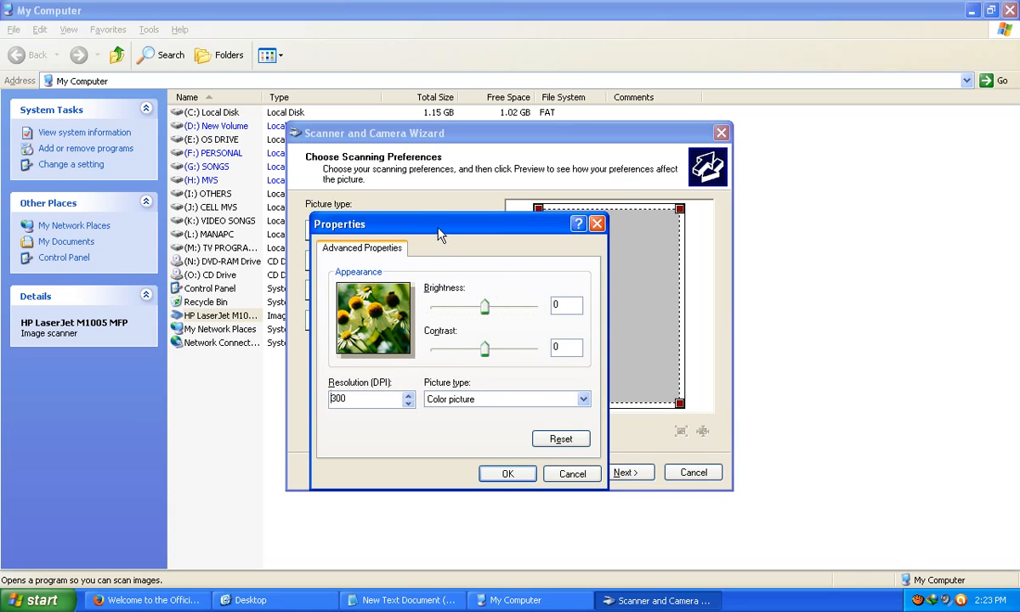
left_click_drag(440, 230, 416, 206)
left_click(484, 450)
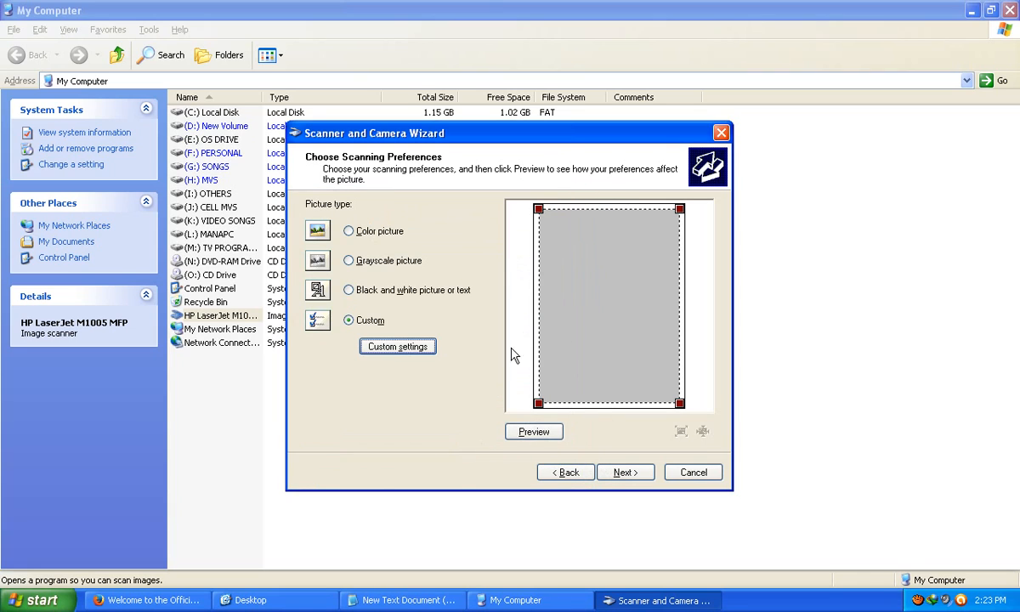
Step: Preview the photo, then keep the default name, JPG format and Desktop destination
left_click(533, 432)
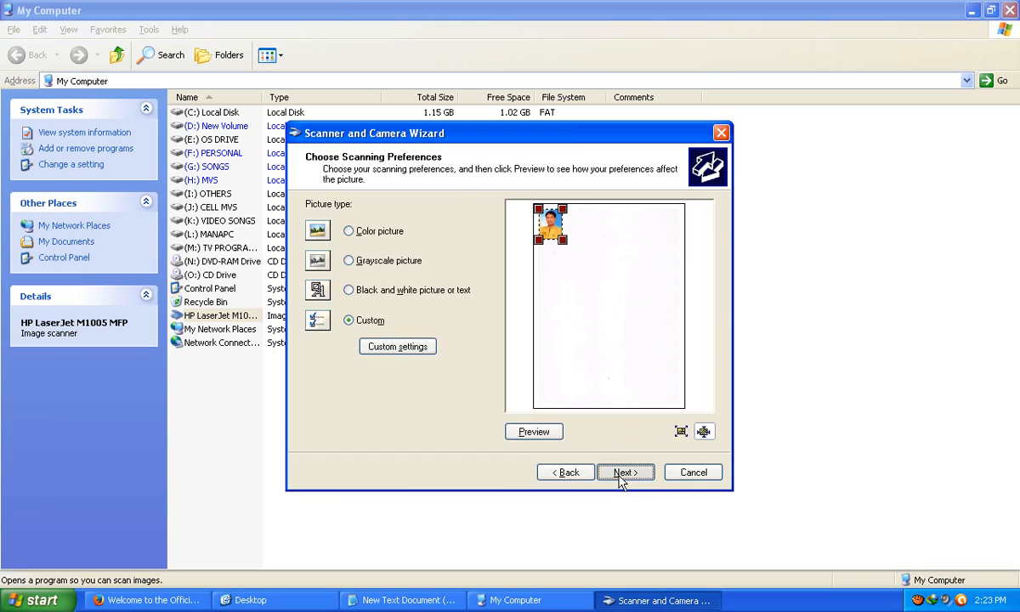
left_click(625, 473)
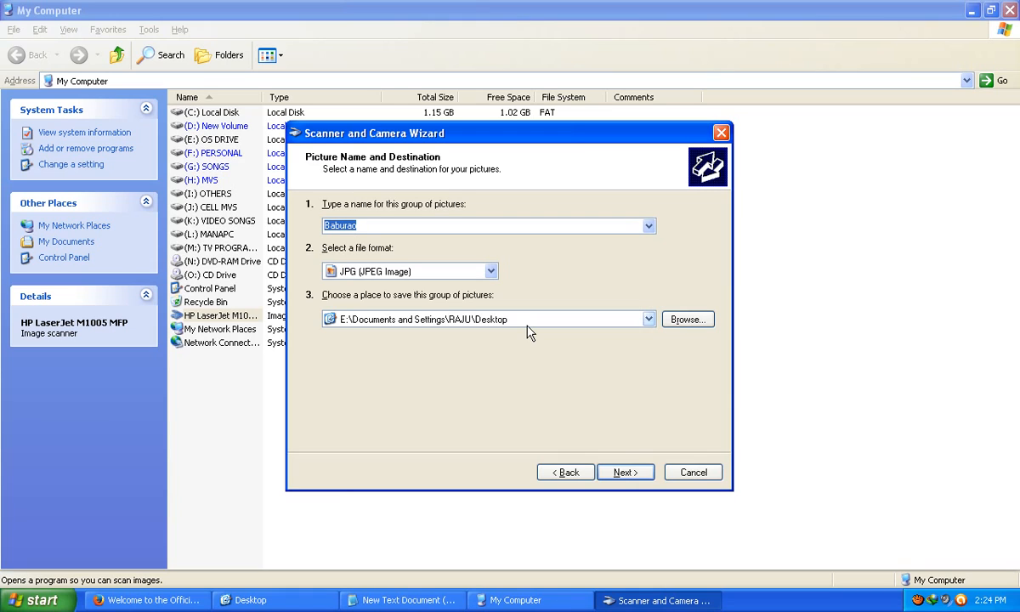
left_click(693, 328)
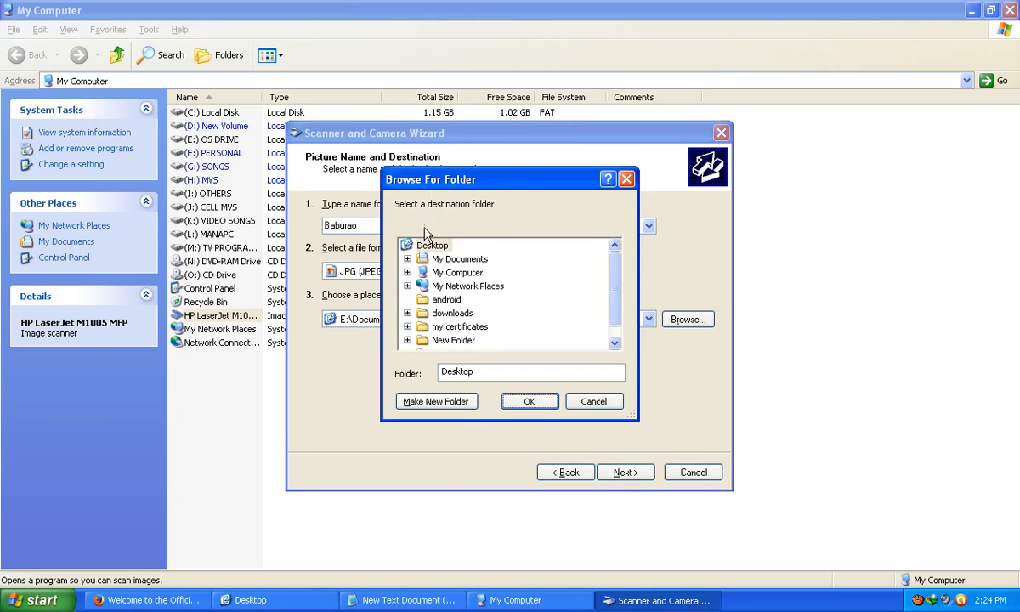
left_click(583, 404)
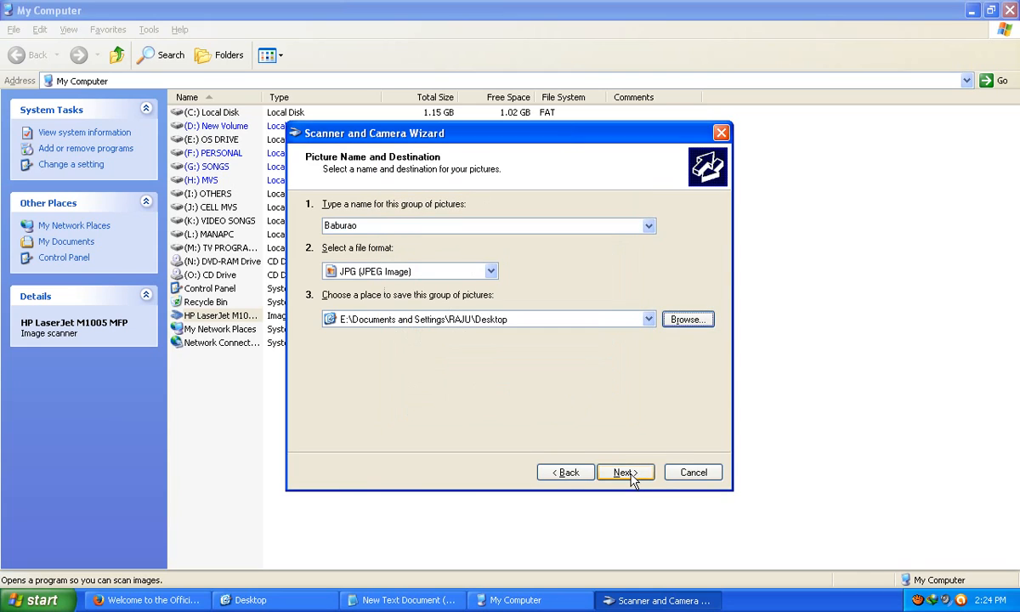
Step: Scan the picture to the Desktop and finish the wizard
left_click(624, 474)
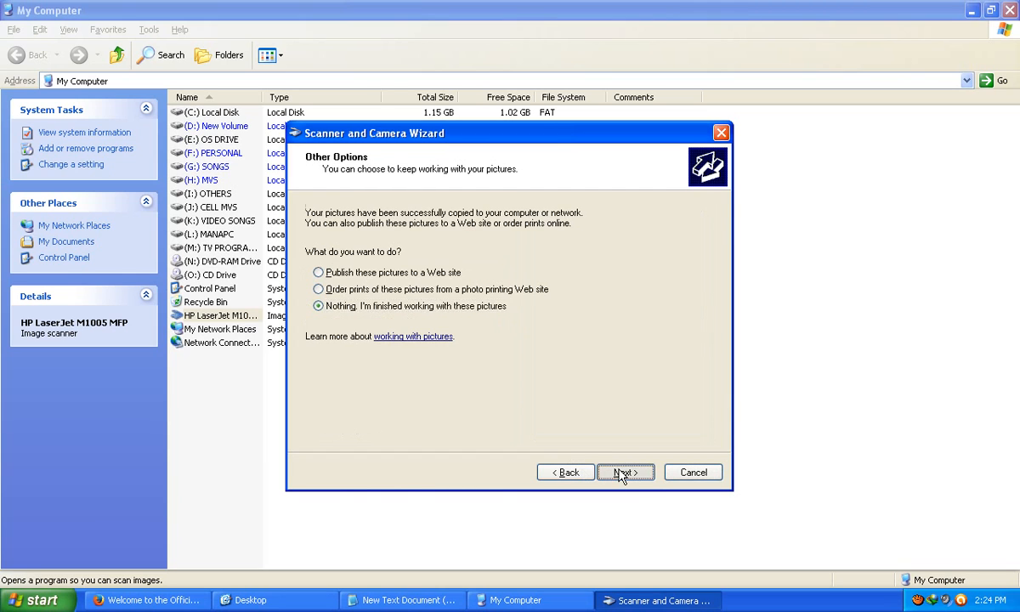
left_click(621, 473)
left_click(620, 472)
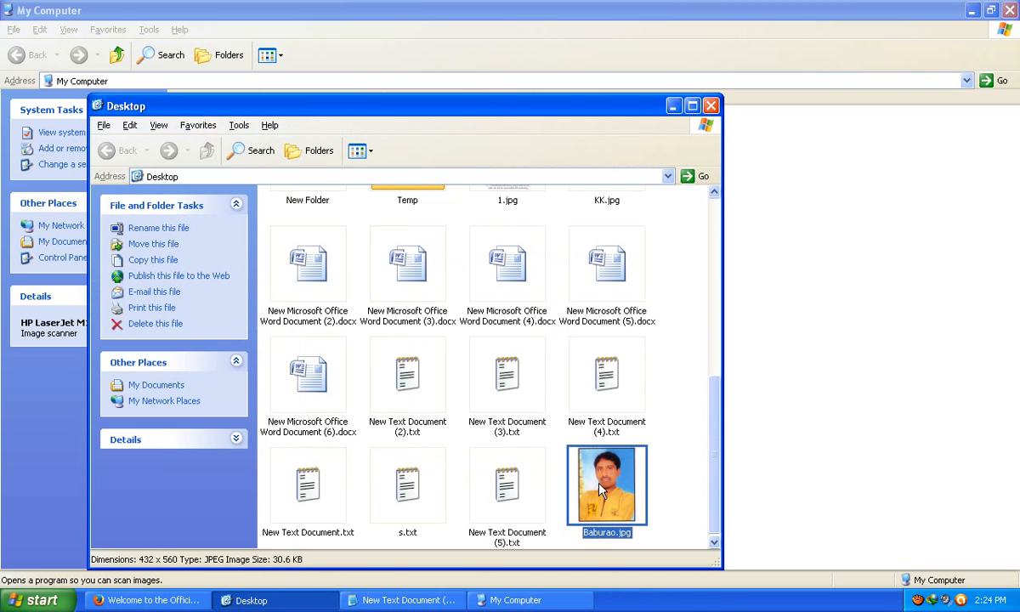
Step: View the scanned JPG, then close the viewer, minimize Desktop, close My Computer and refresh the desktop
double_click(568, 459)
left_click(1010, 10)
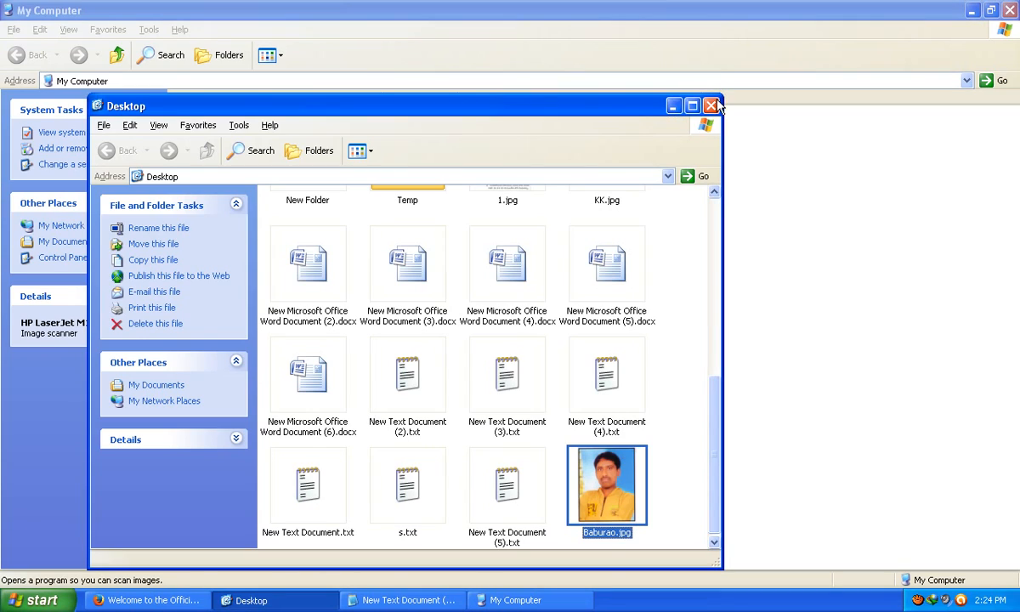
left_click(673, 106)
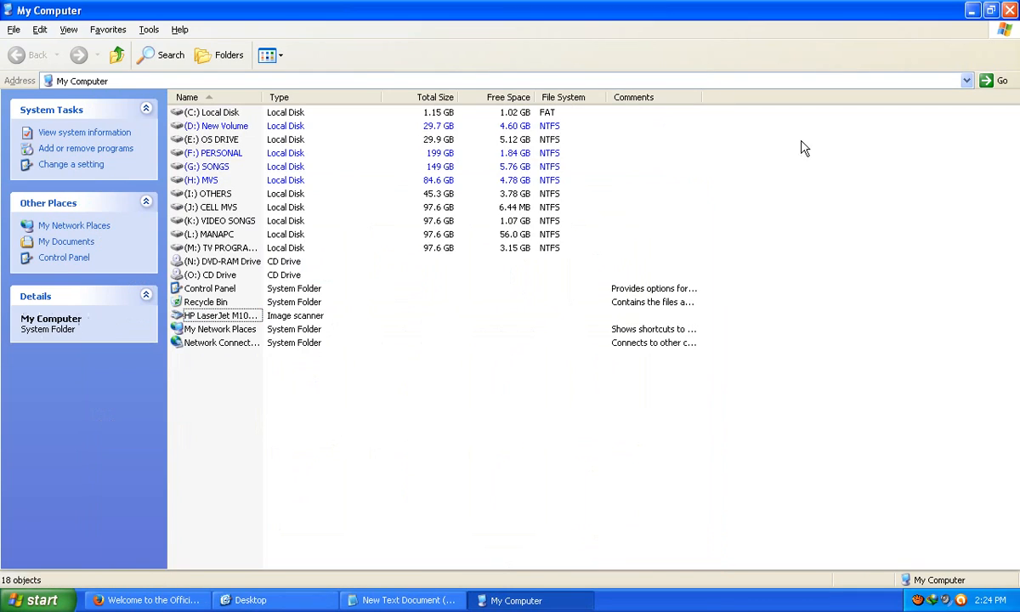
key("alt+F4")
right_click(464, 259)
left_click(483, 282)
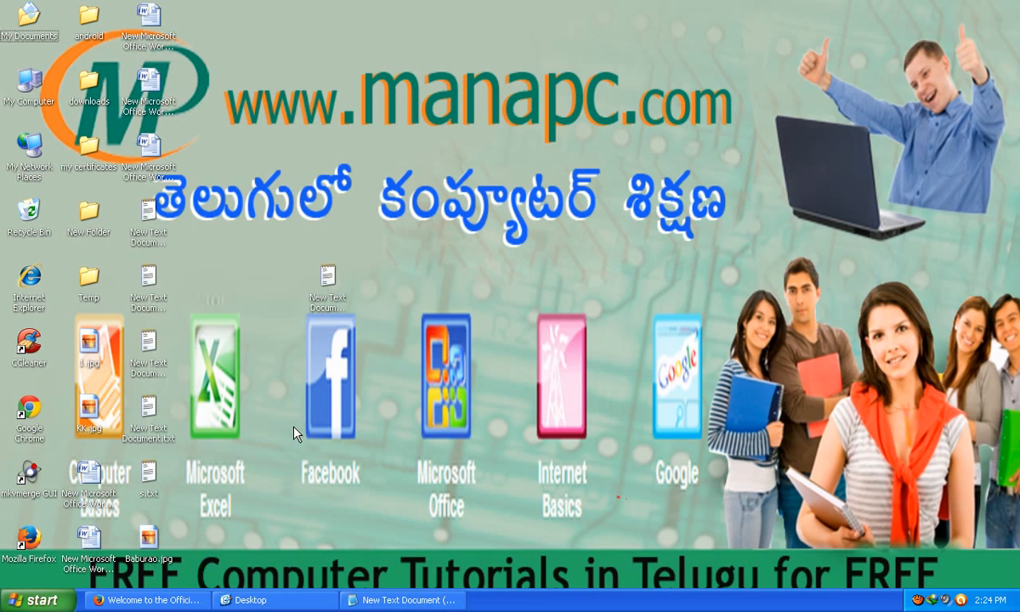
Step: Check the website address in Notepad and return to the CEO Andhra Pradesh site in Firefox
left_click(375, 600)
left_click(425, 345)
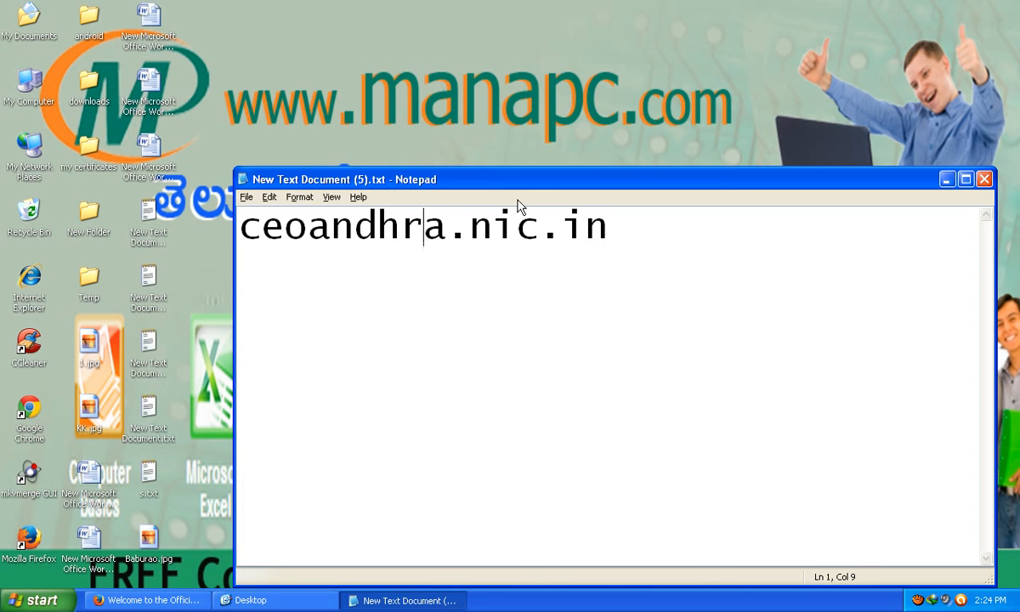
left_click(406, 603)
left_click(154, 601)
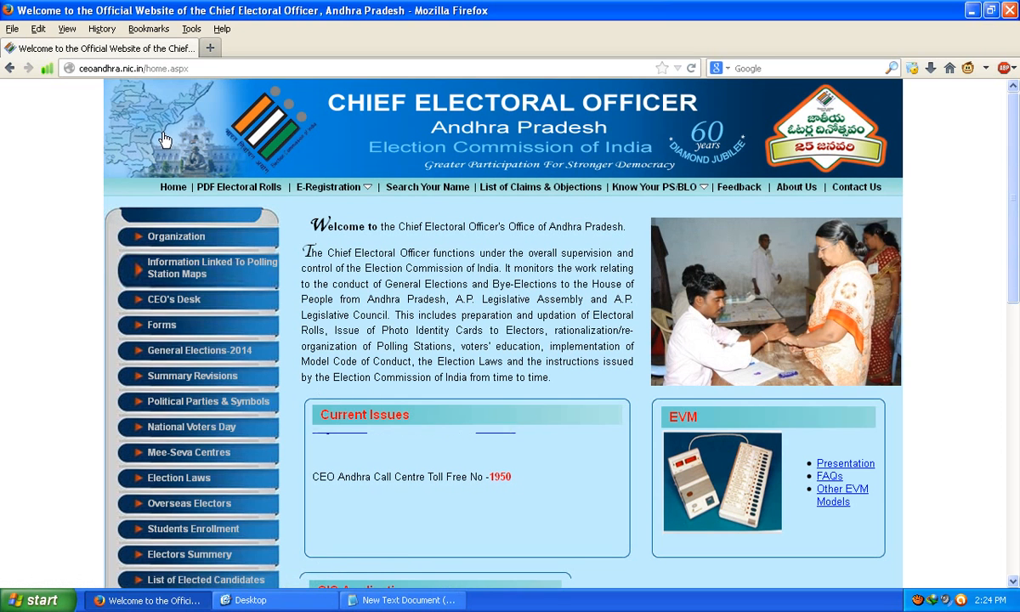
Step: Open Form-6 (New Enrollment) from the E-Registration menu in a new tab
mouse_move(353, 198)
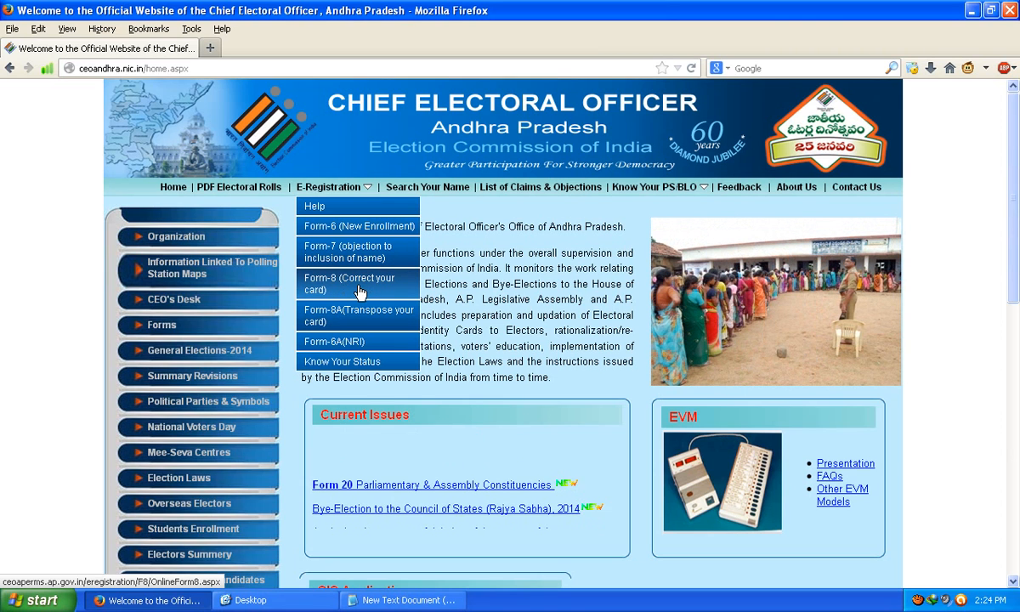
left_click(355, 228)
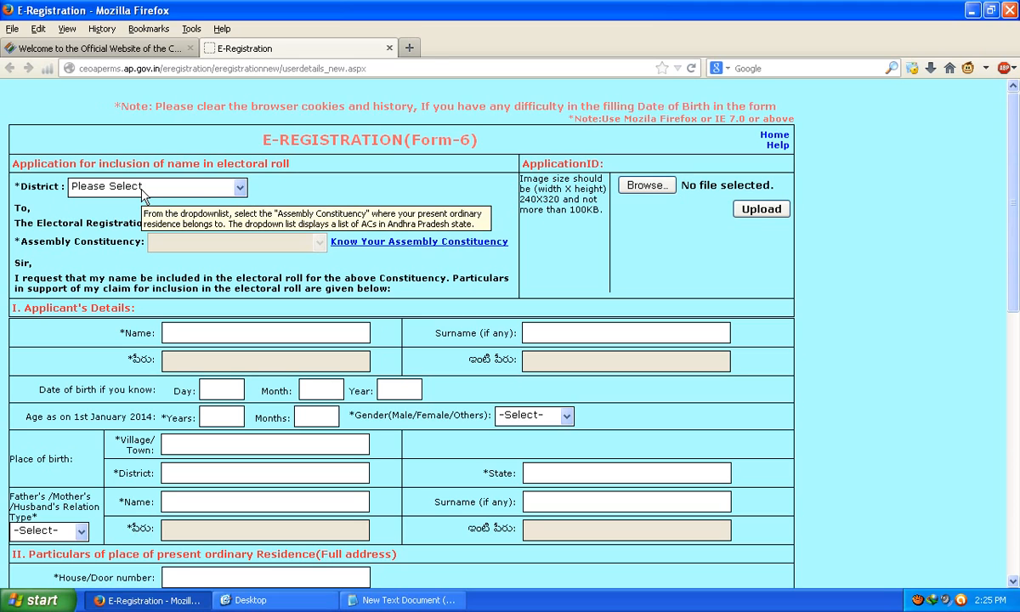
Step: Select District 9-Warangal and Assembly Constituency 106-Warangal East
left_click(143, 193)
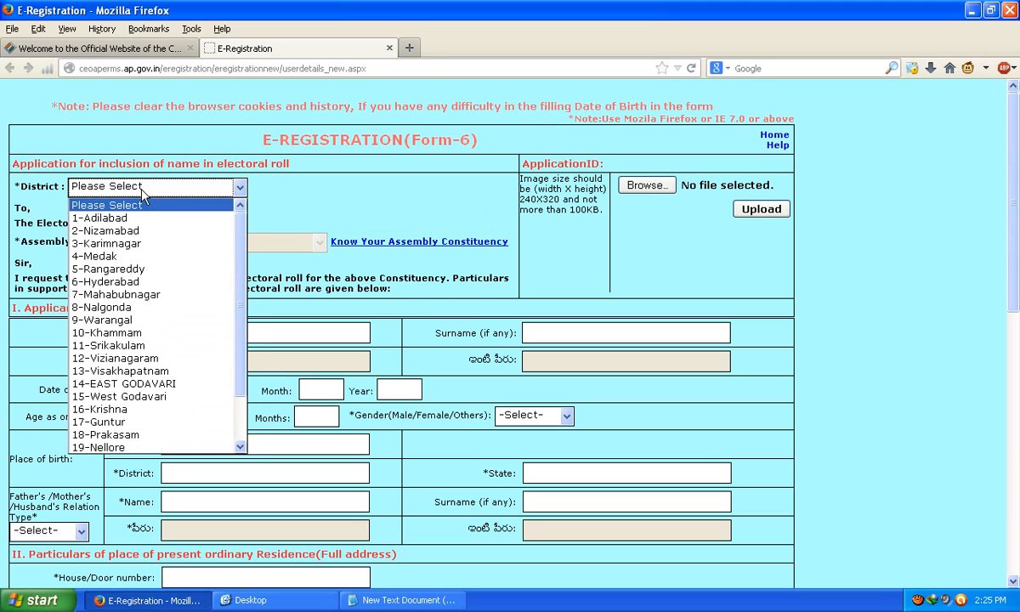
left_click(107, 322)
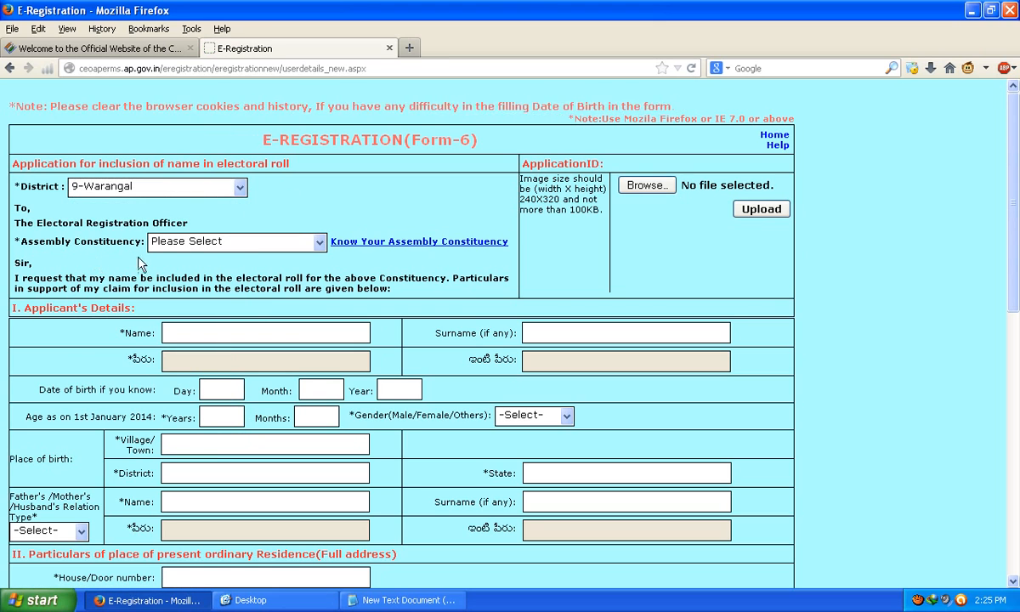
left_click(234, 241)
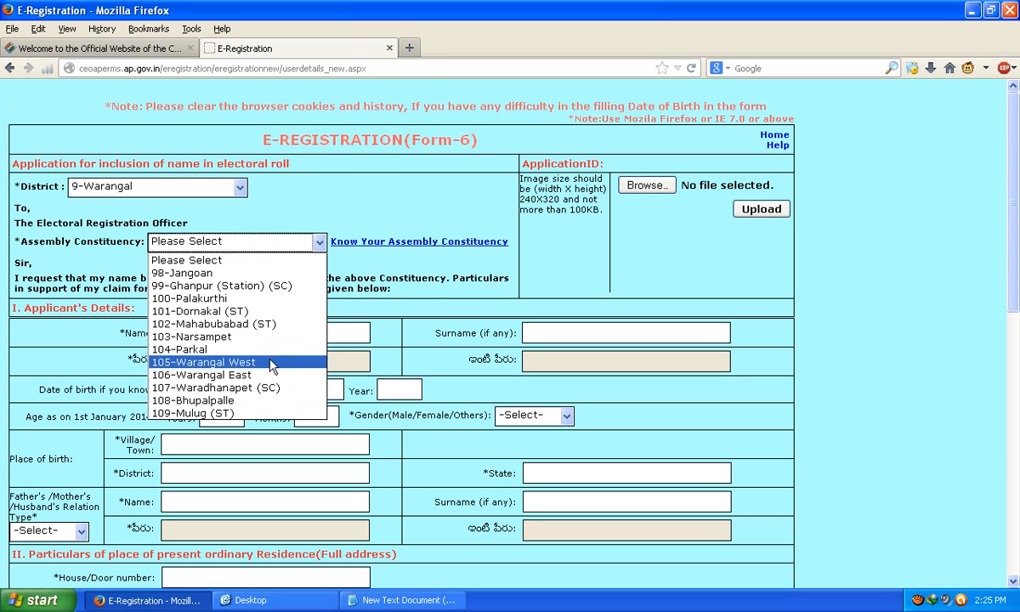
left_click(254, 375)
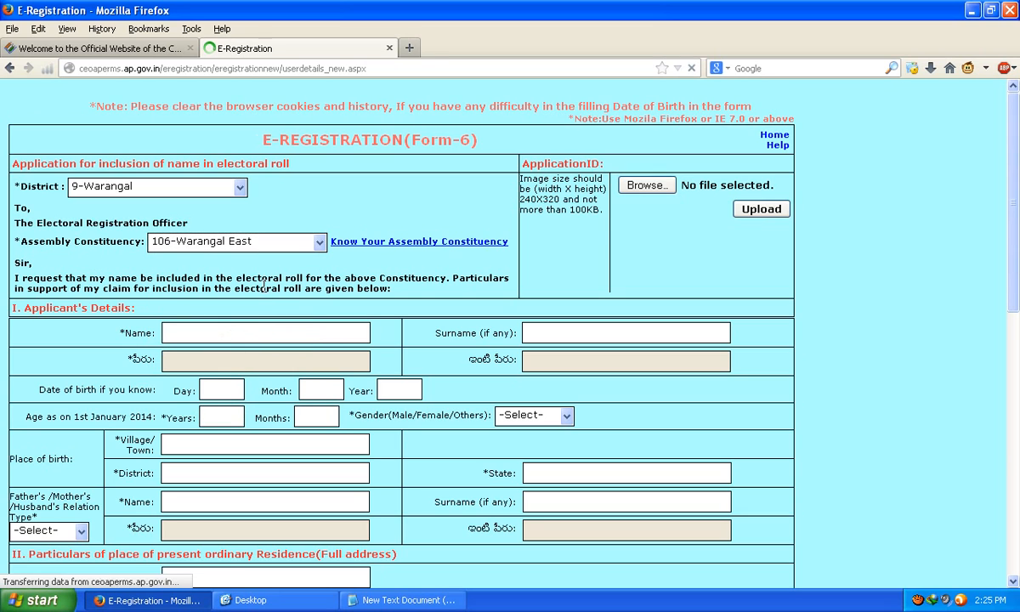
Step: Look at the Know Your Assembly Constituency page, then close it without choosing anything
left_click(400, 243)
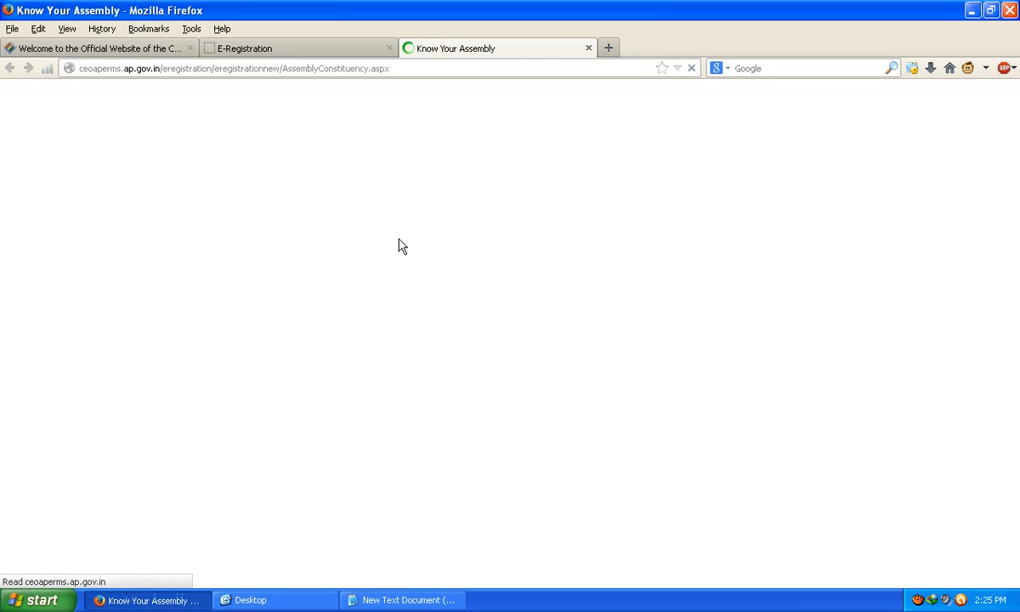
left_click(245, 177)
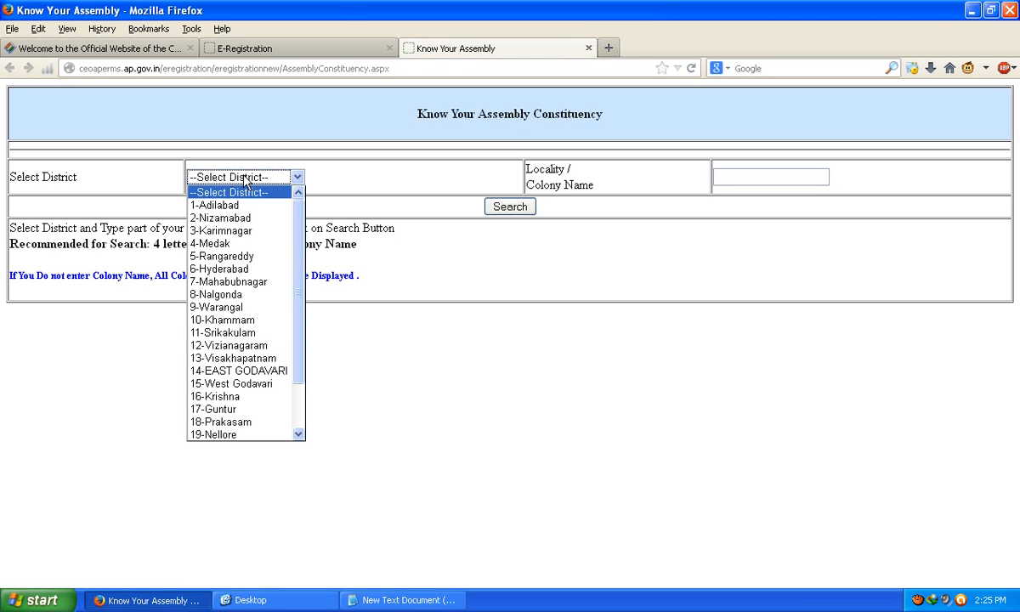
left_click(407, 180)
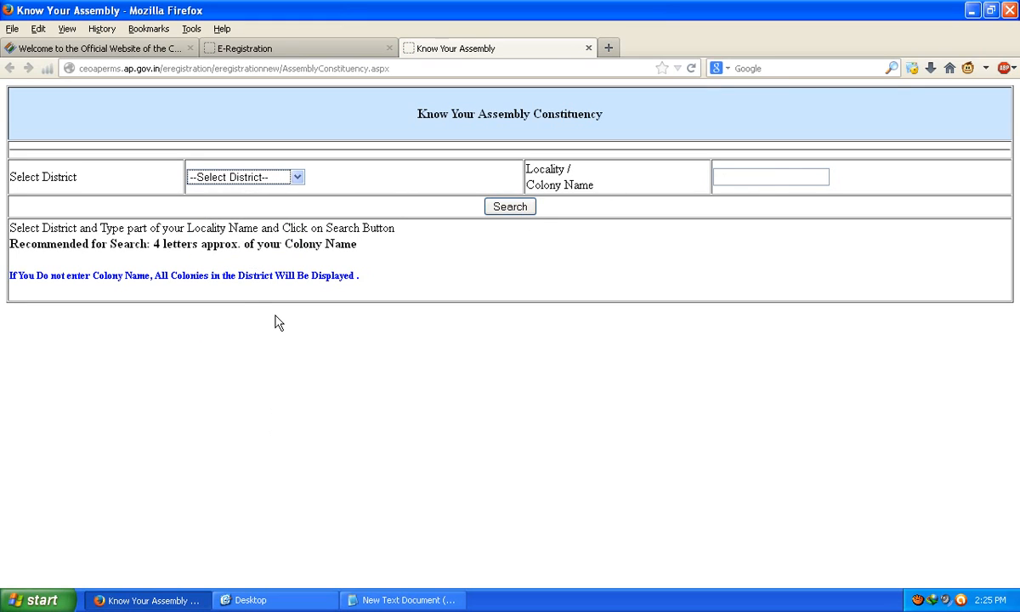
left_click(588, 49)
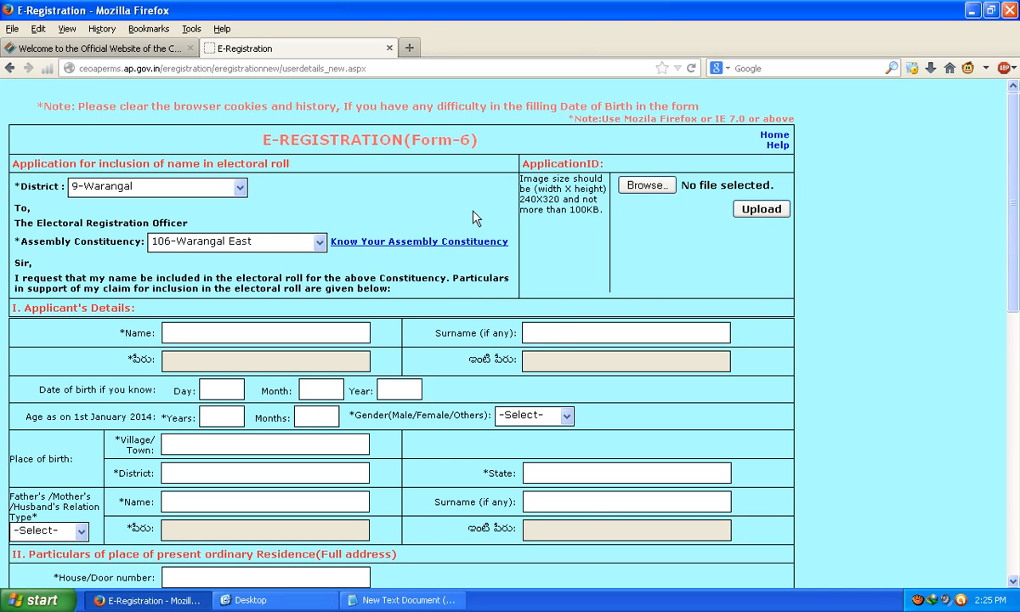
left_click(657, 192)
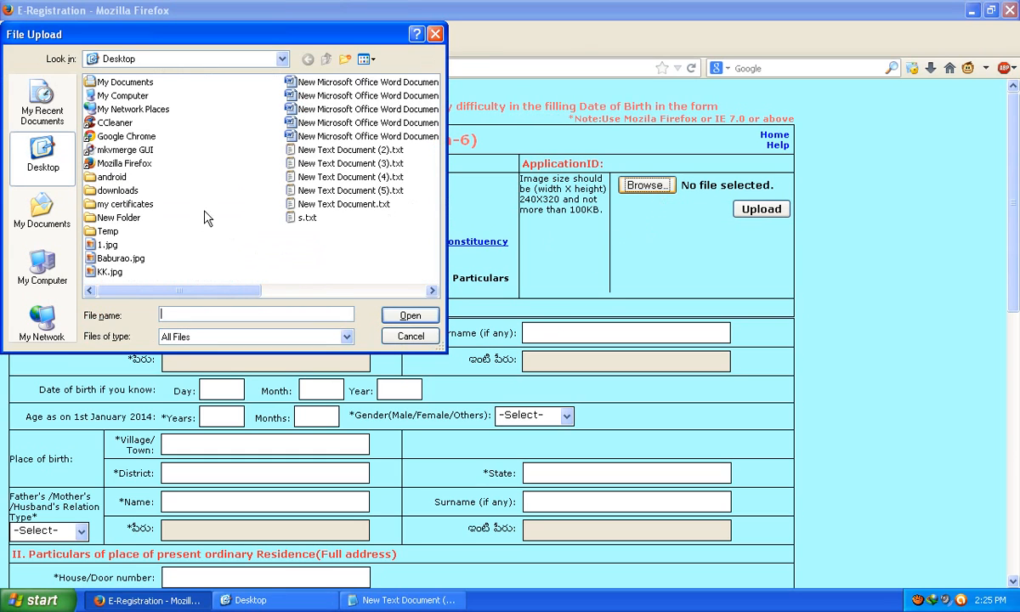
right_click(204, 202)
mouse_move(255, 211)
left_click(348, 212)
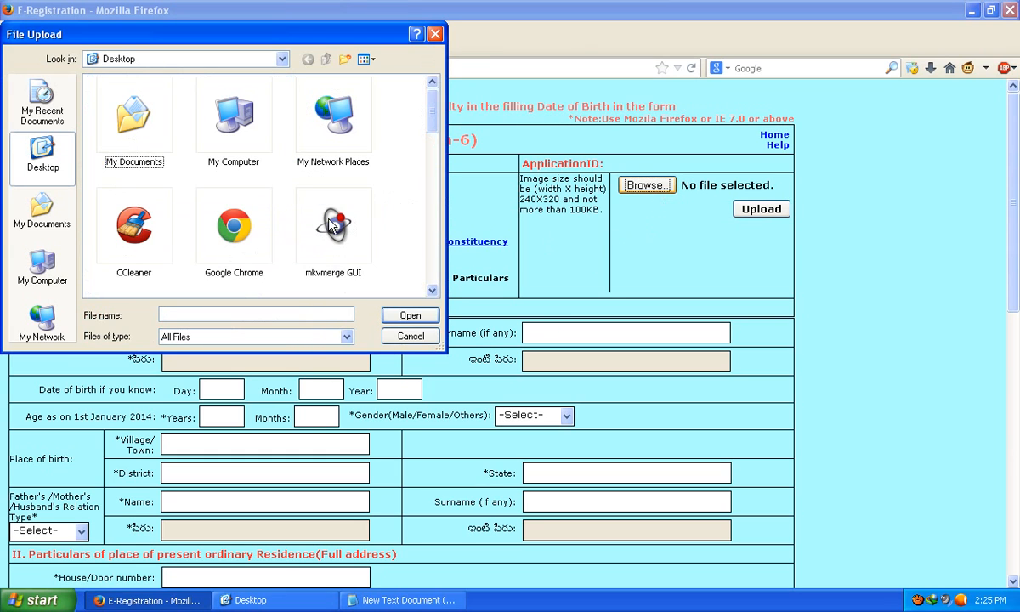
scroll(387, 211, "down", 10)
scroll(387, 212, "up", 6)
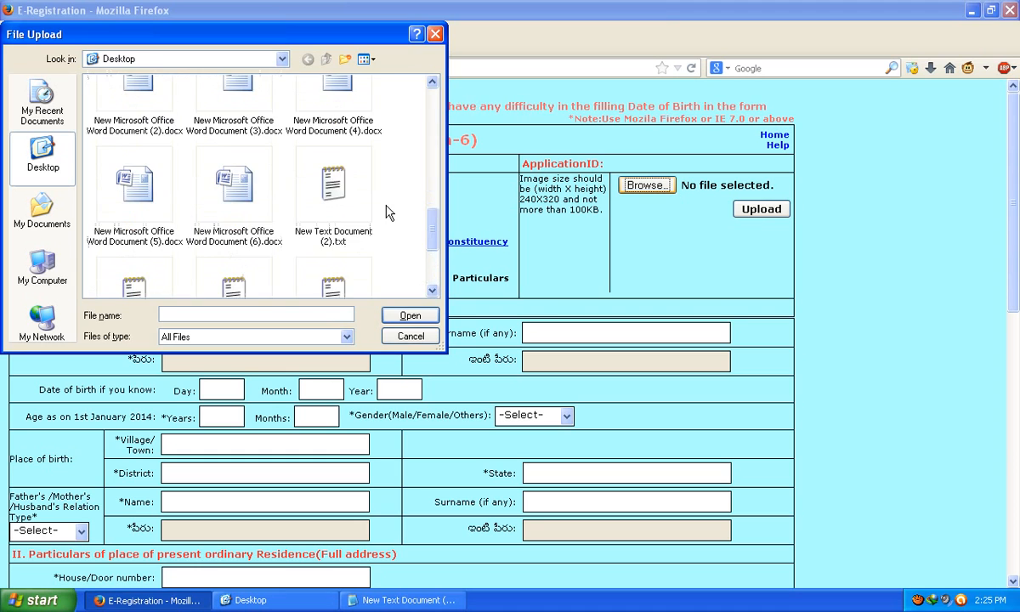
scroll(386, 212, "down", 3)
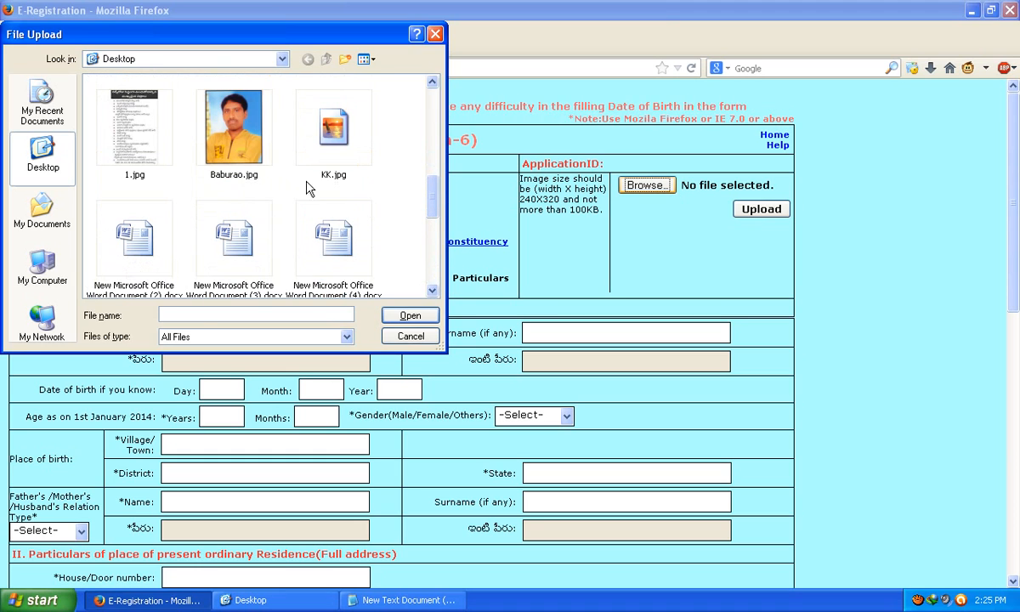
left_click(224, 135)
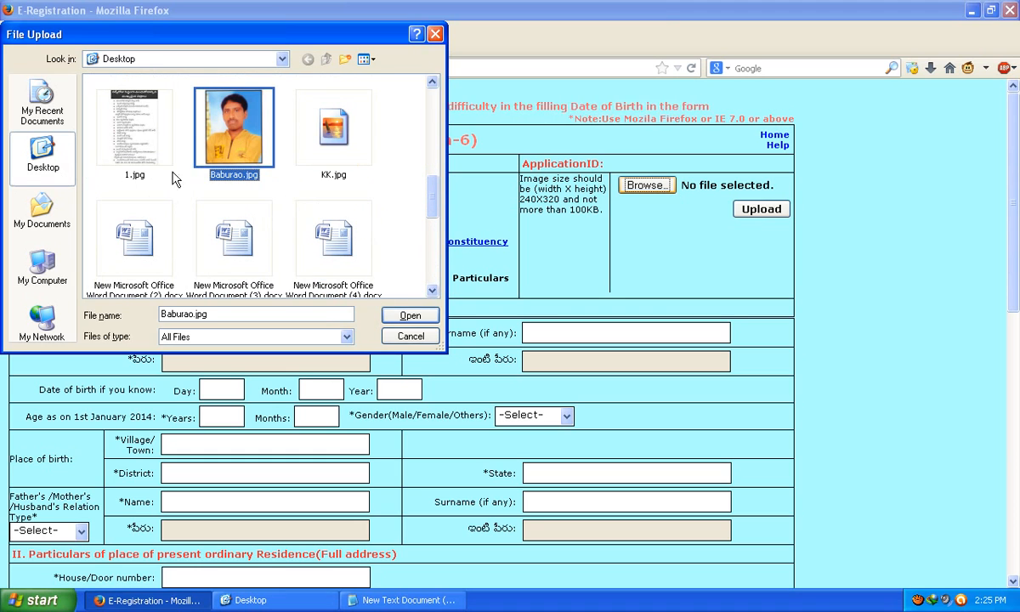
left_click(405, 315)
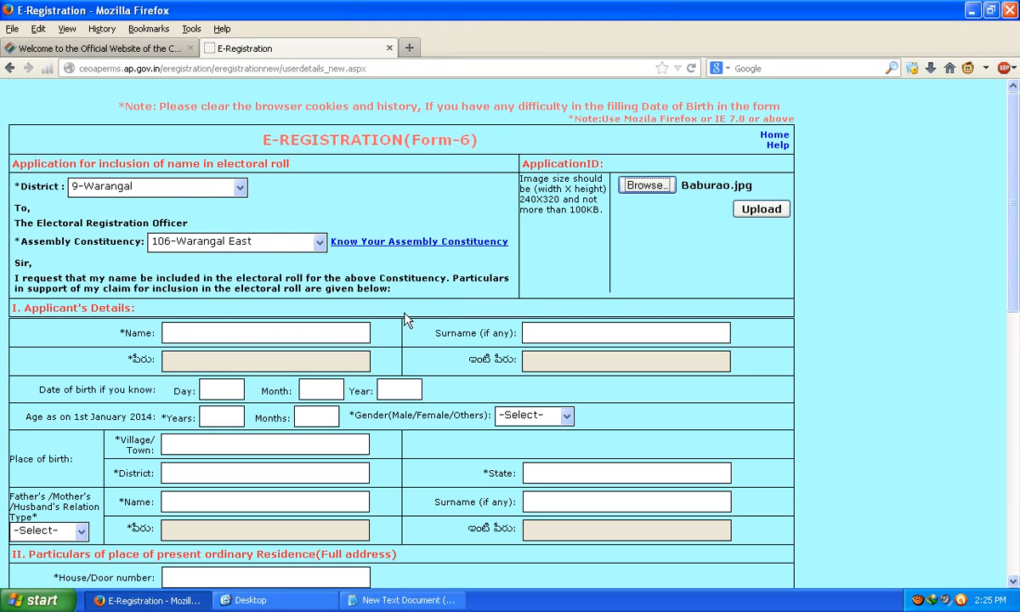
left_click(769, 214)
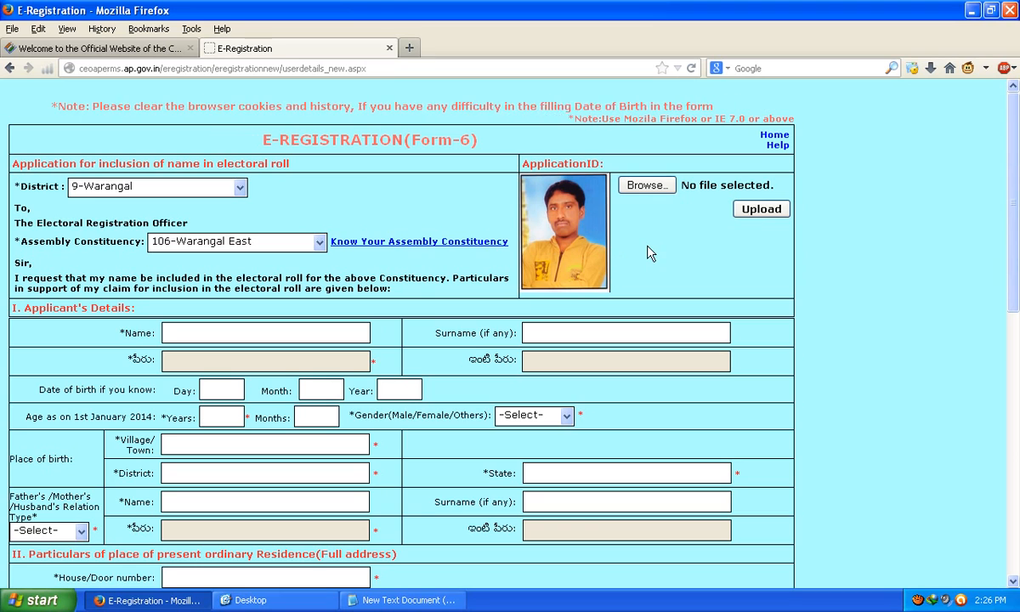
left_click(219, 330)
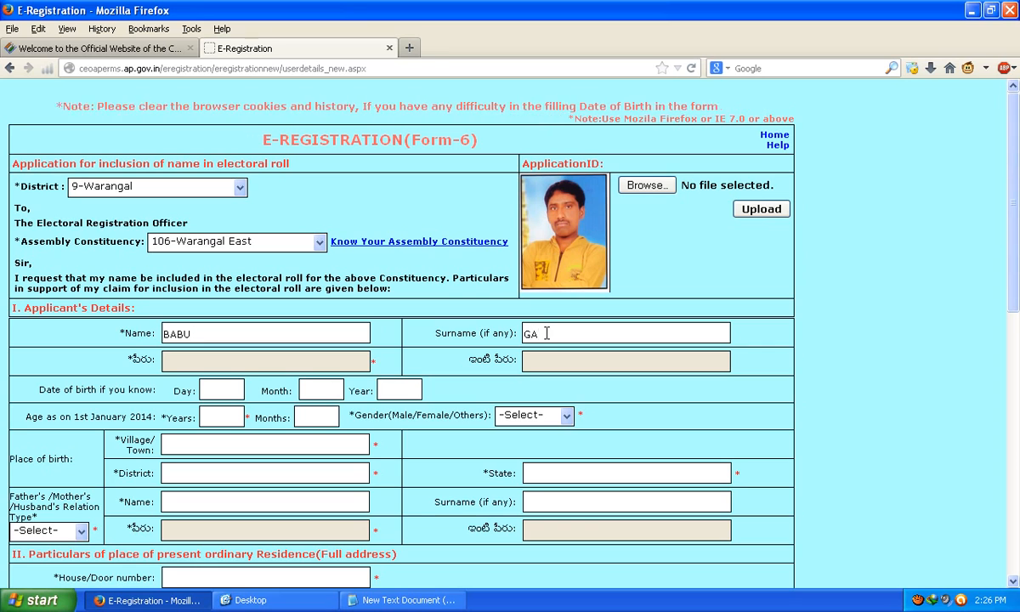
type("RRY")
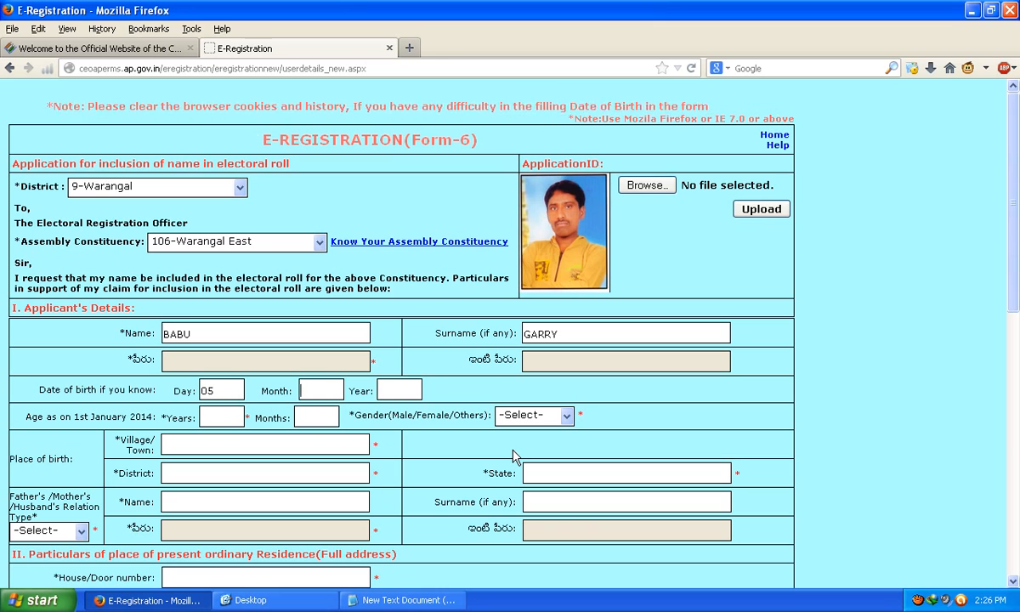
type("89")
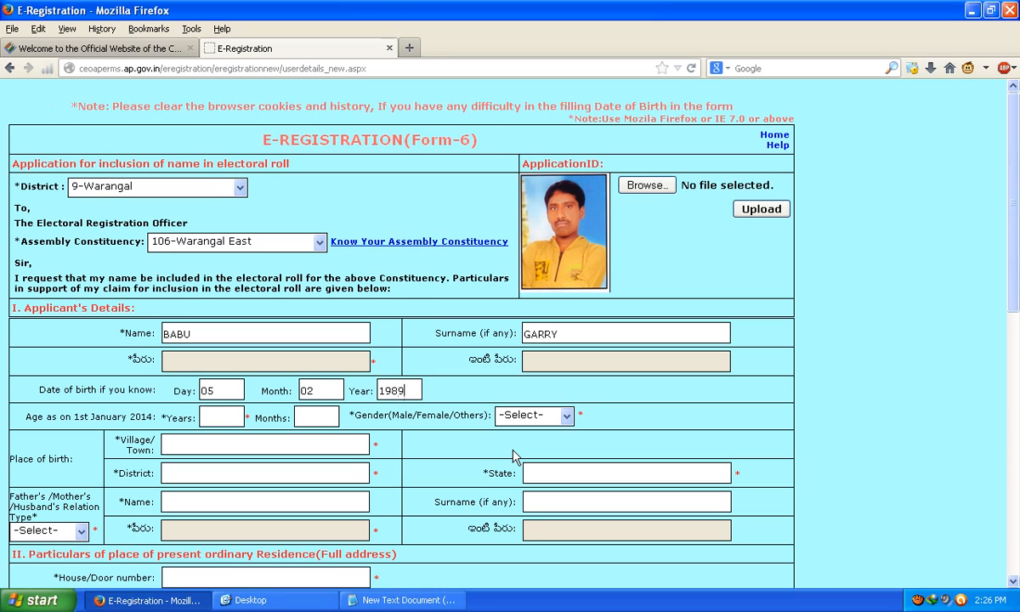
left_click(314, 418)
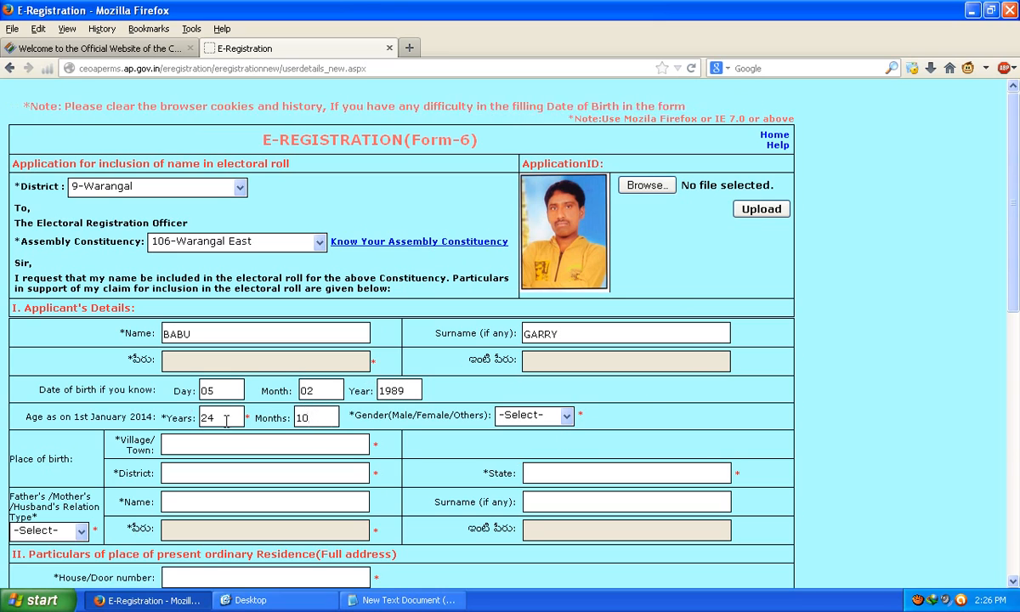
left_click(510, 415)
left_click(514, 443)
Step: Fill the birthplace village/town, district WARANGAL and state TELANGANA, and set relation type FATHER
left_click(193, 442)
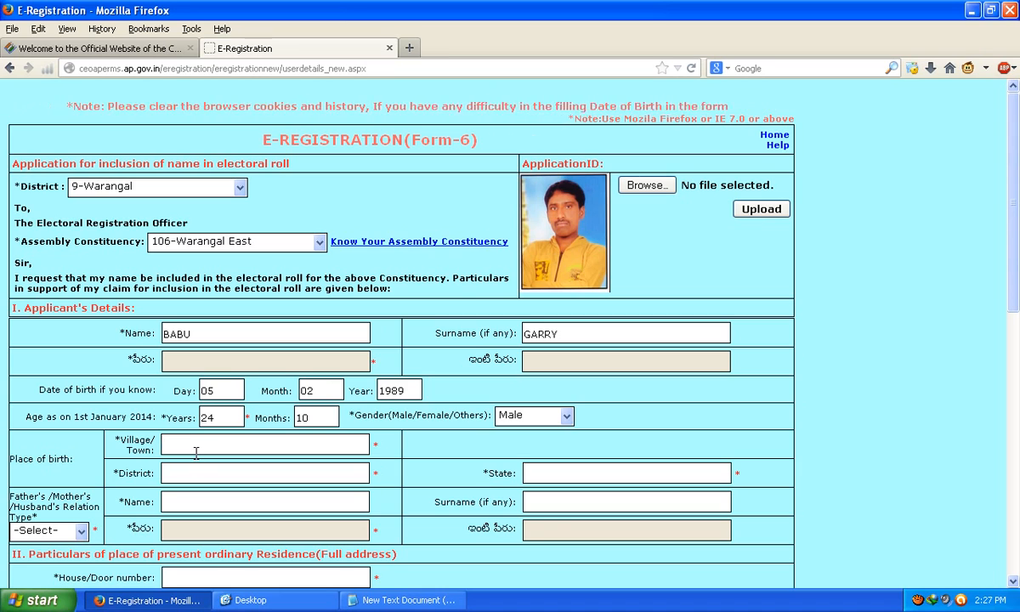
left_click(195, 453)
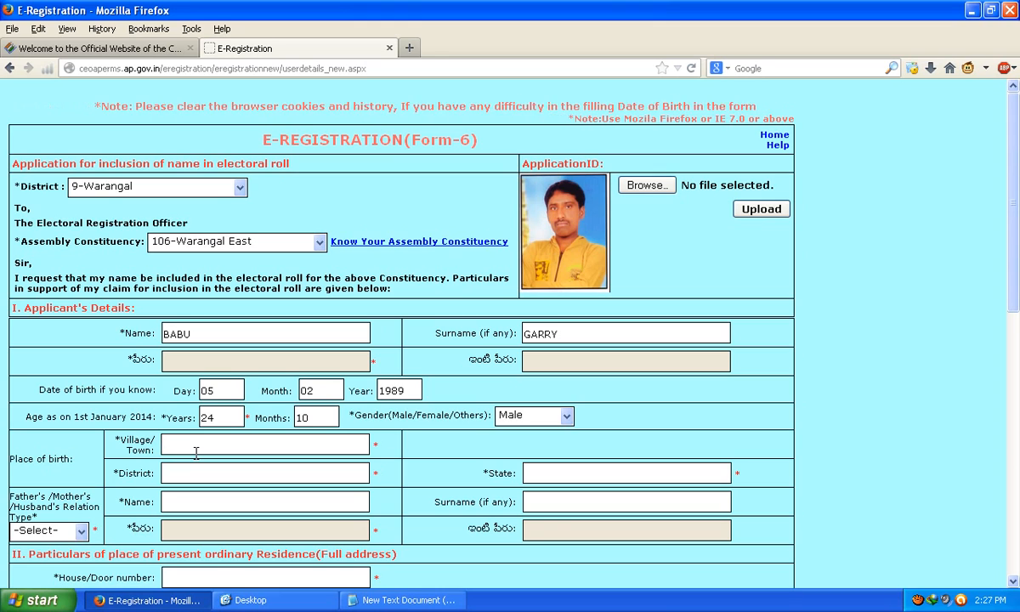
type("A")
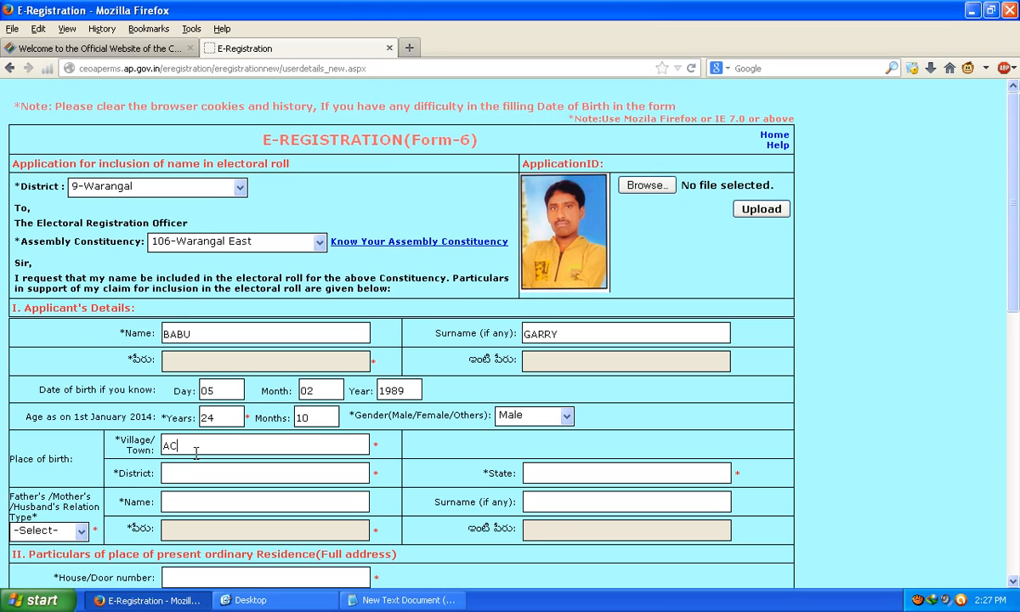
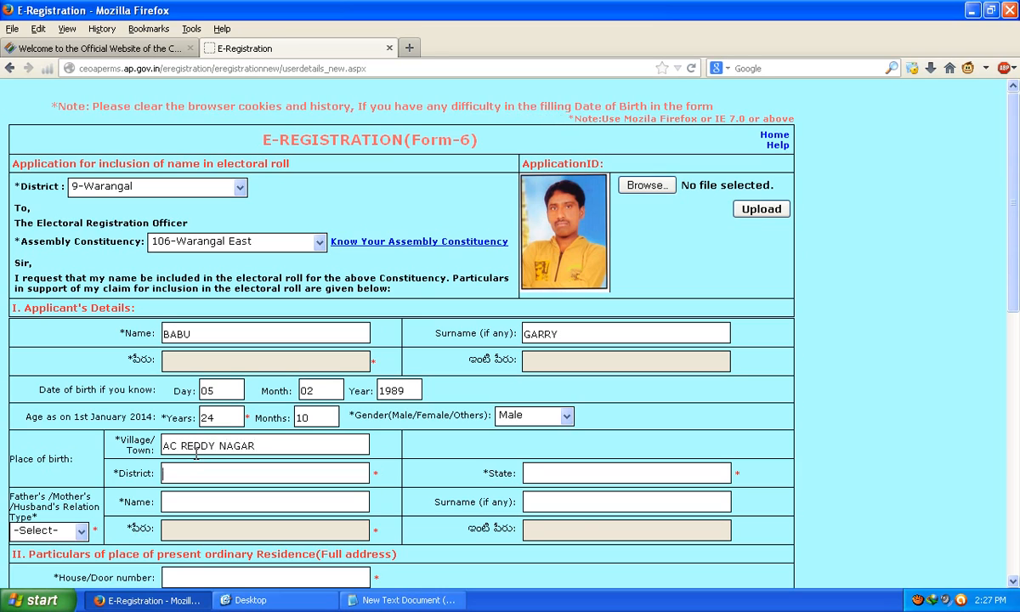
type("WARANGAL")
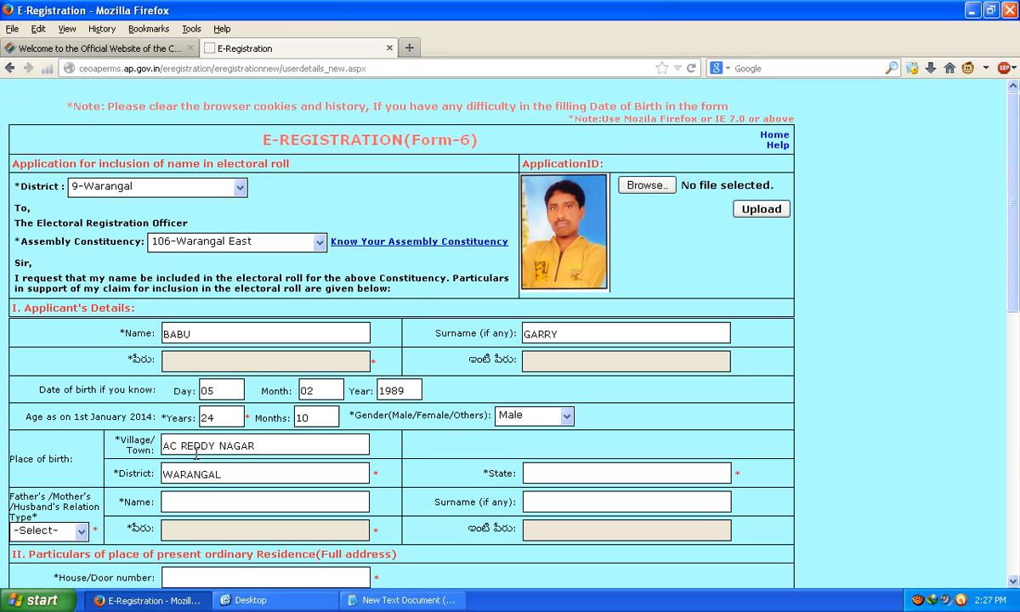
left_click(540, 474)
type("TE")
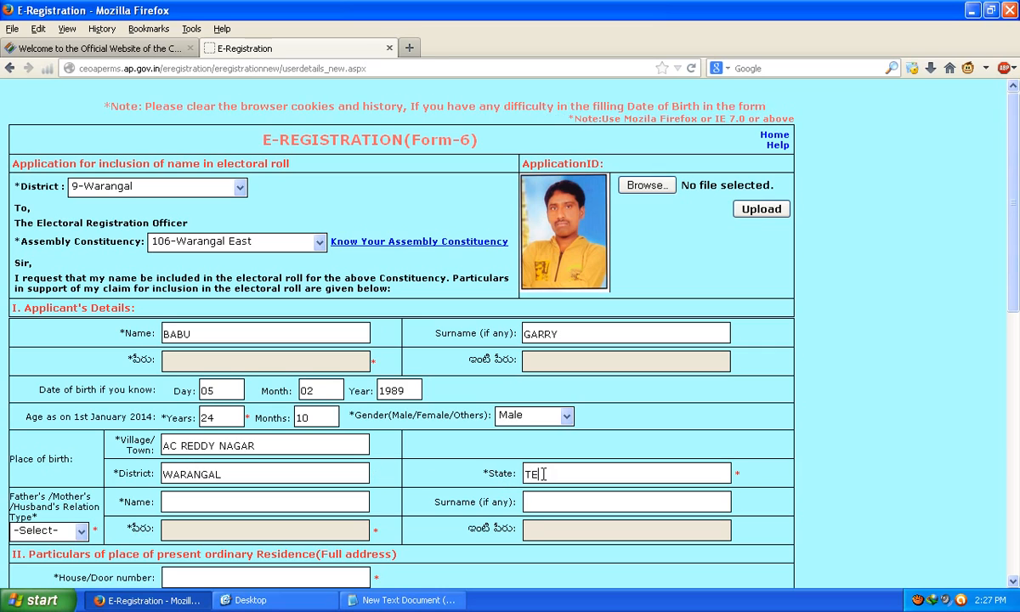
type("LANGANA")
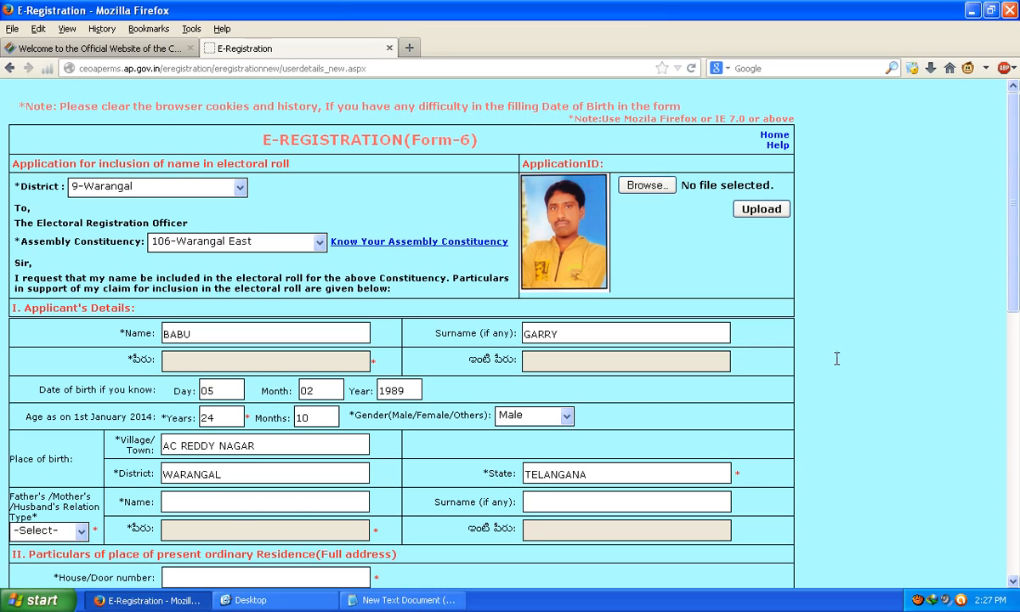
left_click(47, 530)
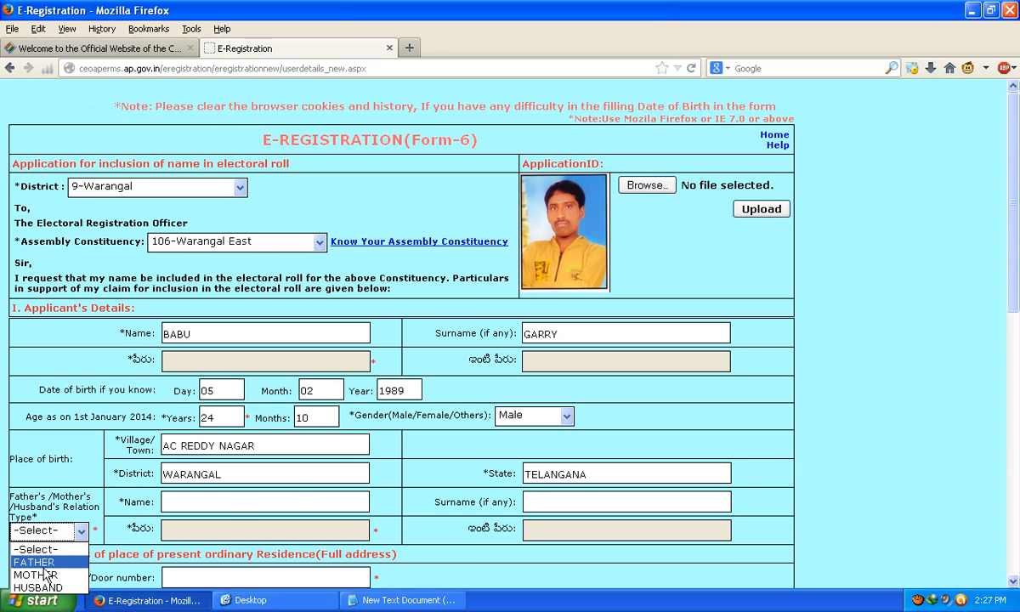
left_click(39, 562)
scroll(195, 447, "down", 2)
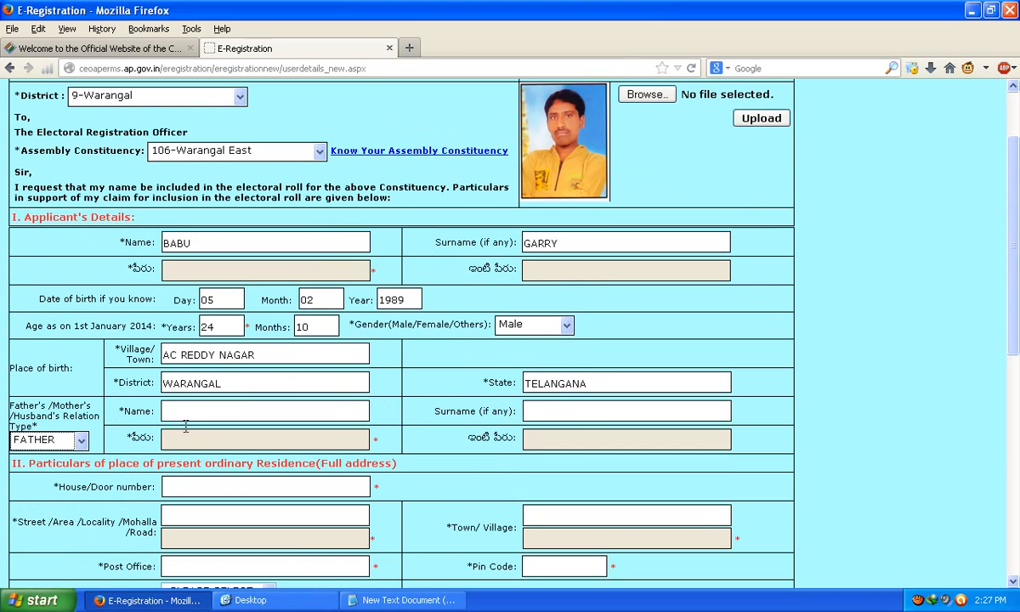
Step: Enter the father's name and surname
left_click(192, 411)
left_click(552, 412)
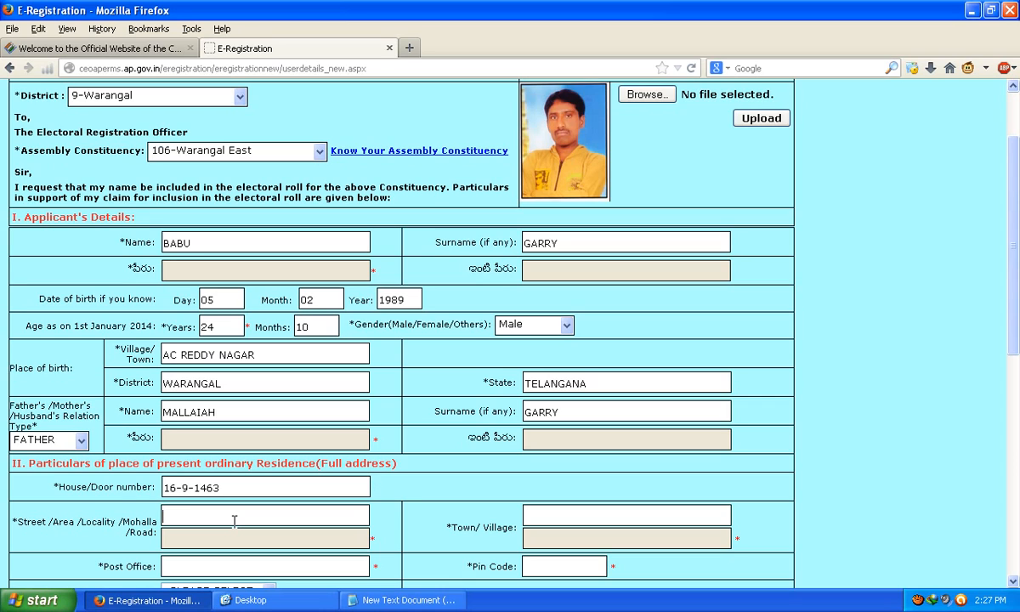
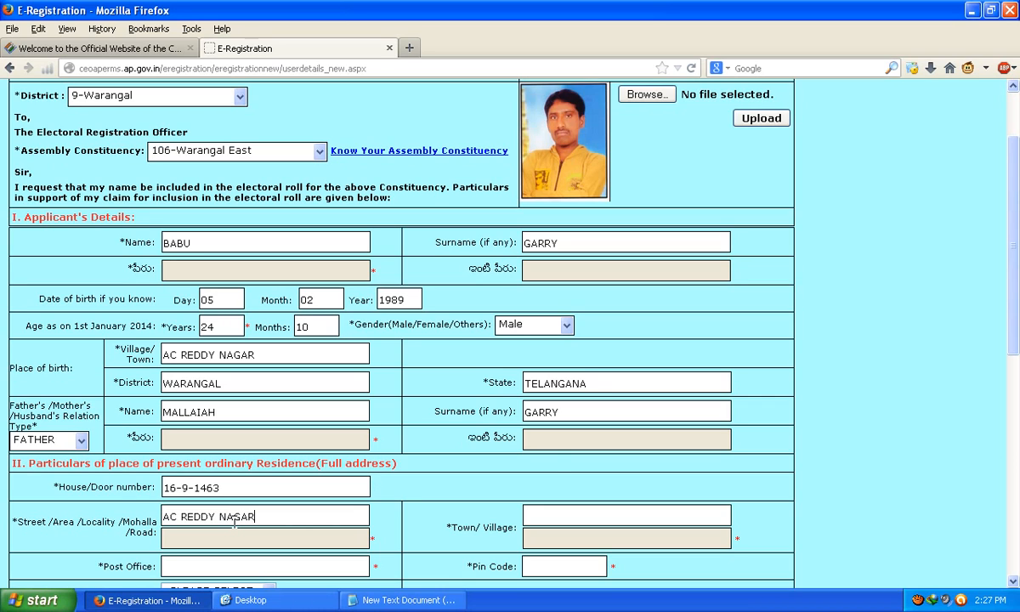
left_click(552, 516)
type("SHIVANAGAR")
scroll(547, 376, "down", 2)
left_click(288, 478)
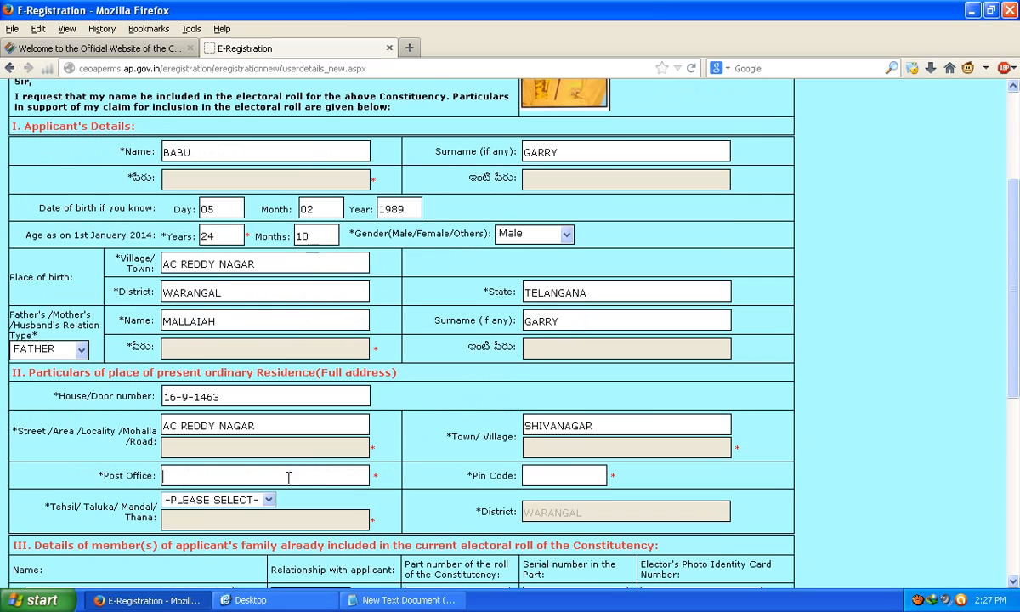
type("WARANGAL")
left_click(555, 476)
type("50600")
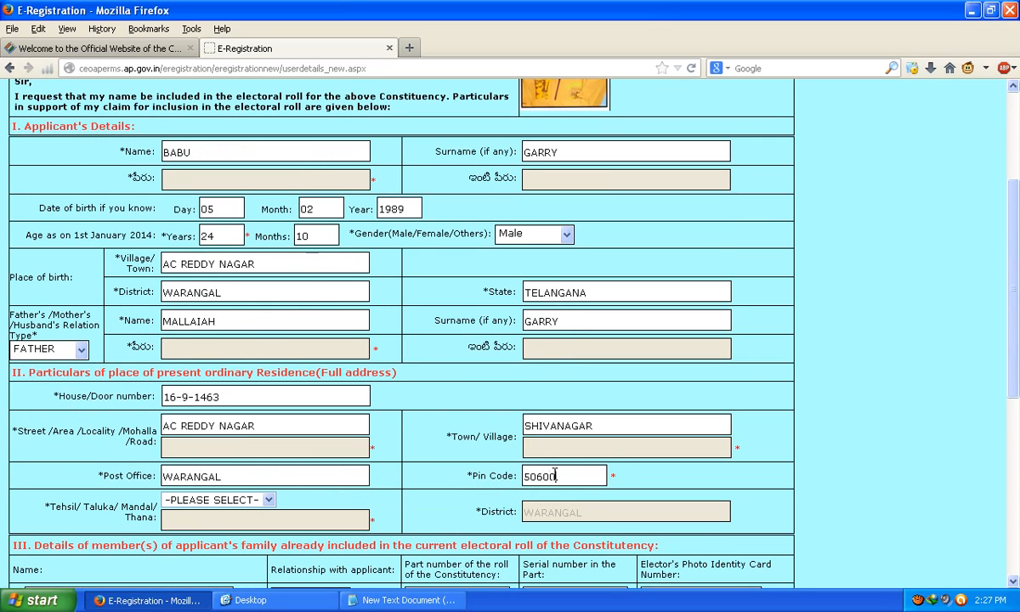
type("2")
scroll(251, 357, "down", 2)
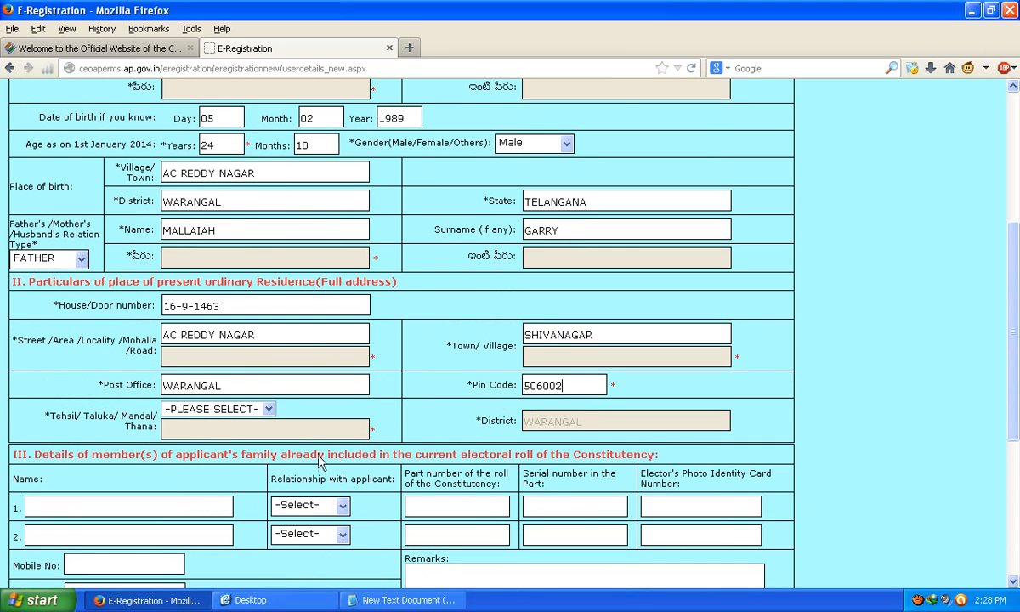
Step: Choose WARANGAL as the tehsil and review the address section
left_click(207, 410)
left_click(204, 436)
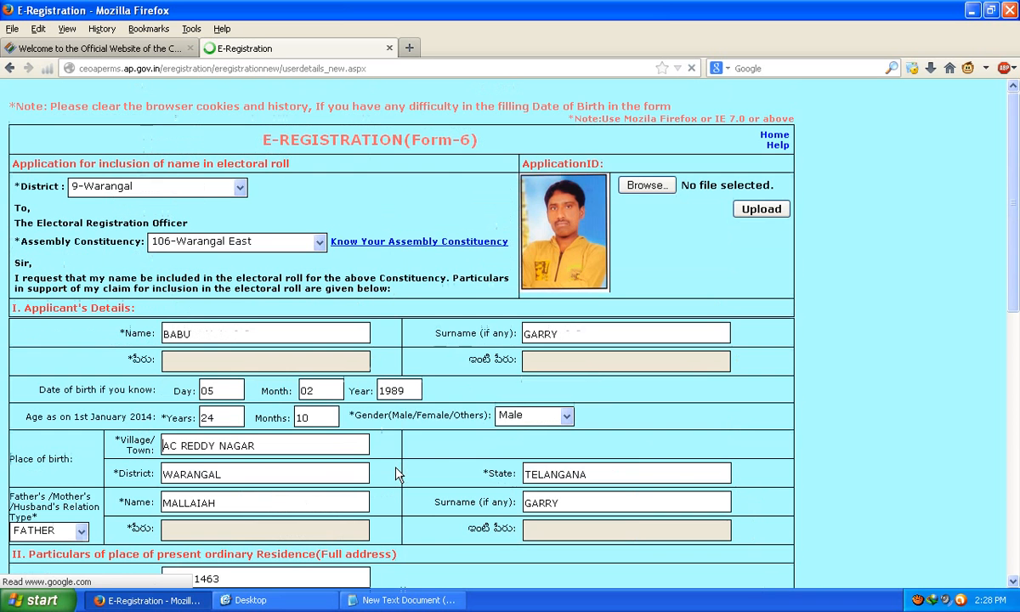
scroll(379, 476, "down", 10)
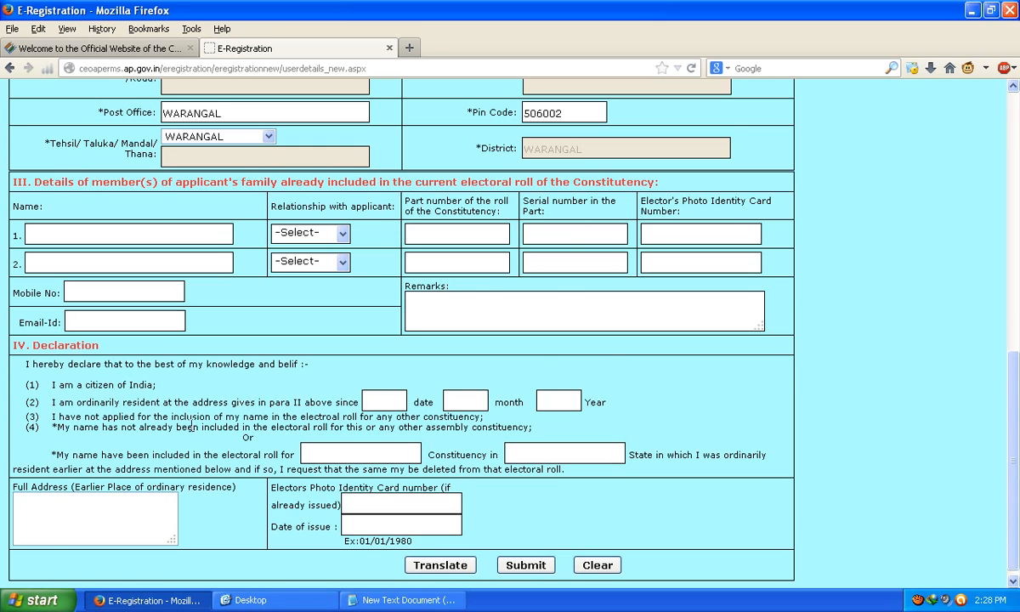
scroll(227, 390, "up", 4)
scroll(248, 429, "up", 4)
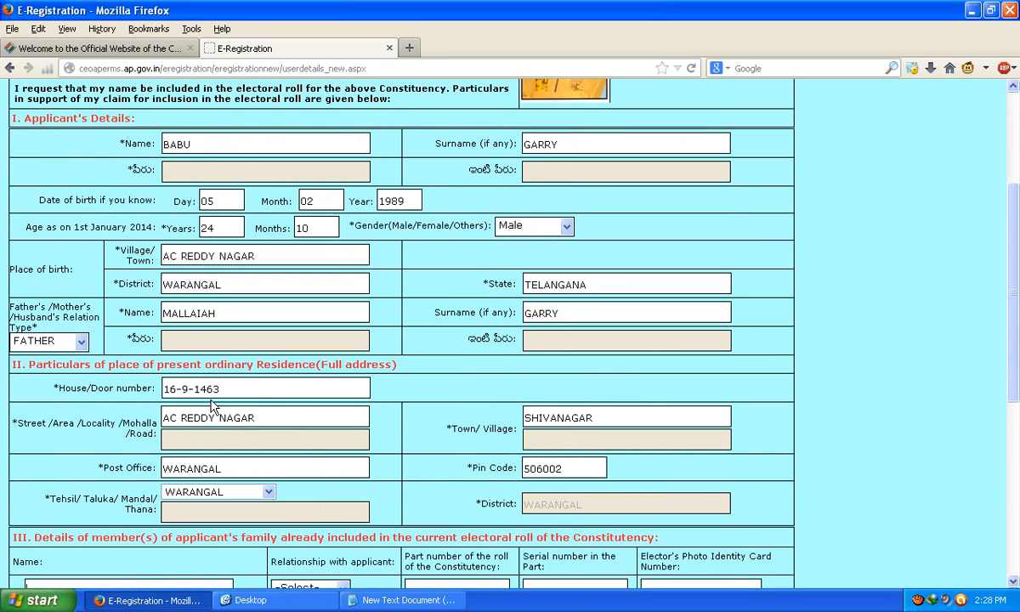
Step: Enter 05/03/1990 as the residence-since date in the declaration
scroll(272, 450, "down", 7)
scroll(267, 465, "up", 7)
scroll(267, 465, "up", 4)
scroll(507, 302, "down", 13)
left_click(374, 393)
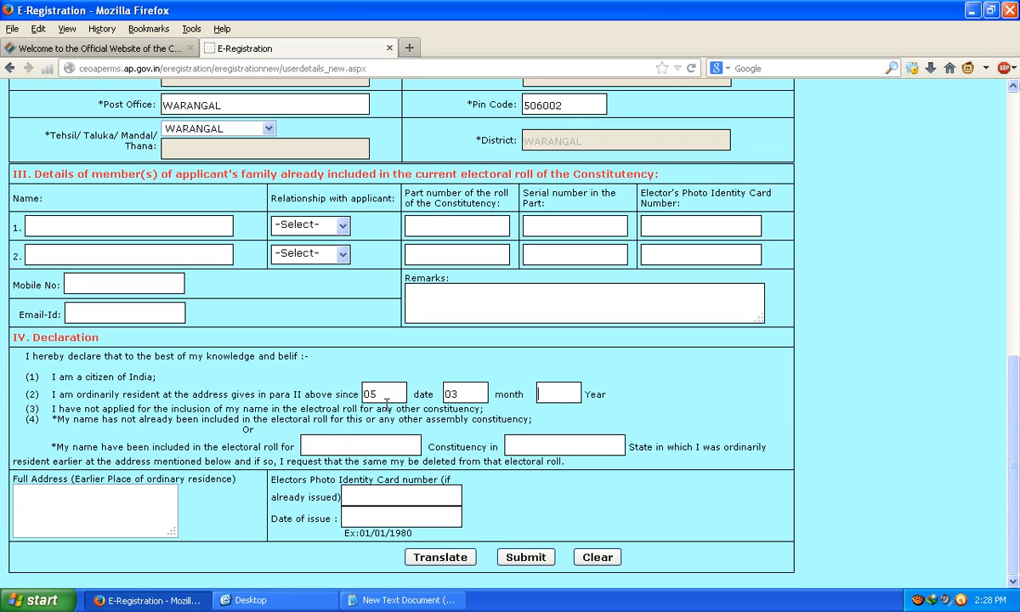
type("1990")
Step: Record earlier enrolment in WARANGAL EAST constituency, state TELANGANA
left_click(338, 447)
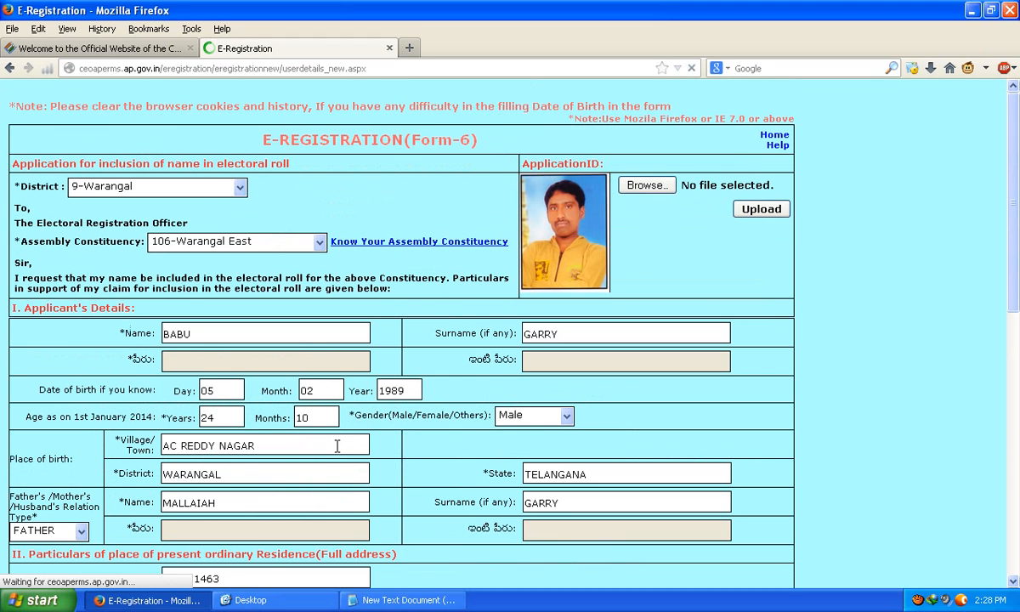
type("W")
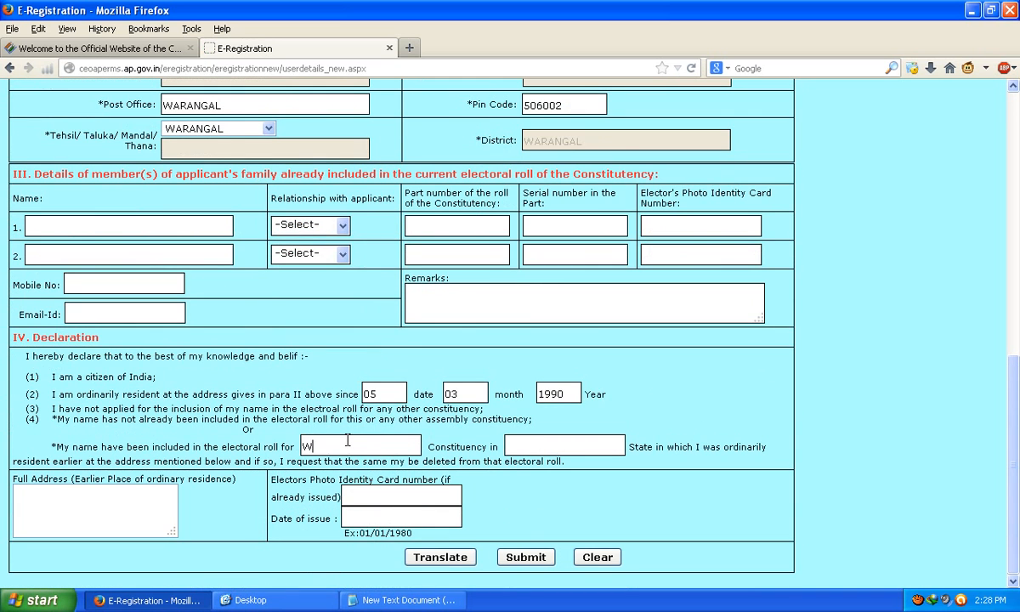
type("ARANGAL")
scroll(436, 466, "up", 12)
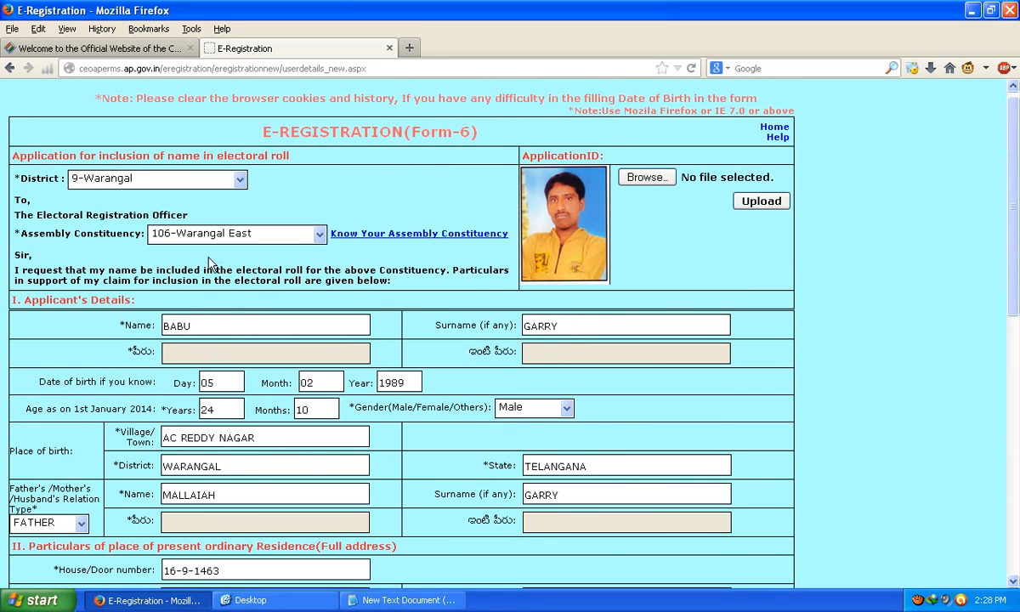
scroll(312, 467, "down", 12)
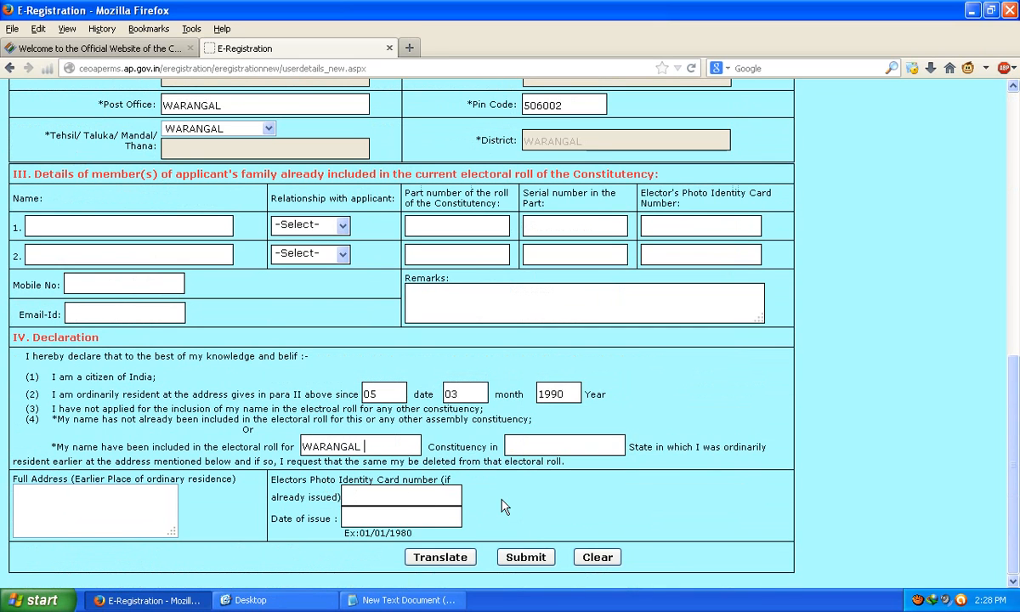
type("EAST")
left_click(596, 448)
type("TELANGANA")
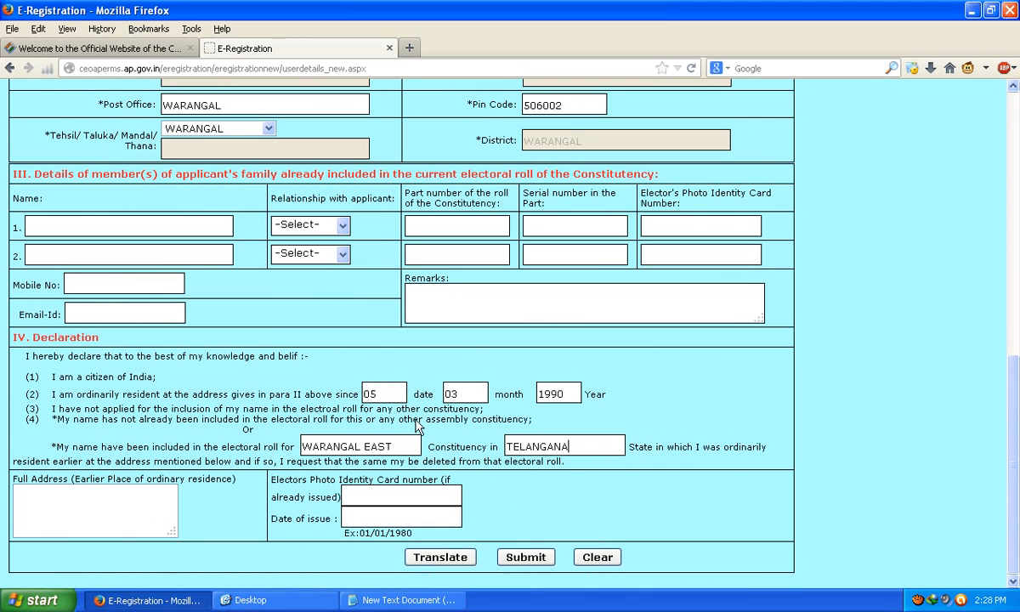
scroll(240, 447, "up", 7)
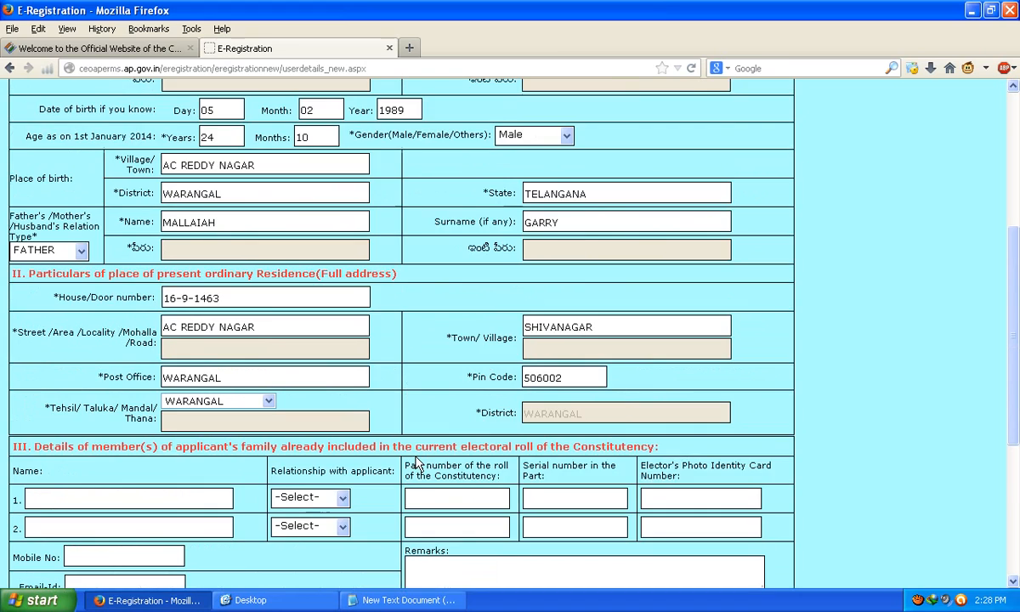
scroll(241, 447, "down", 5)
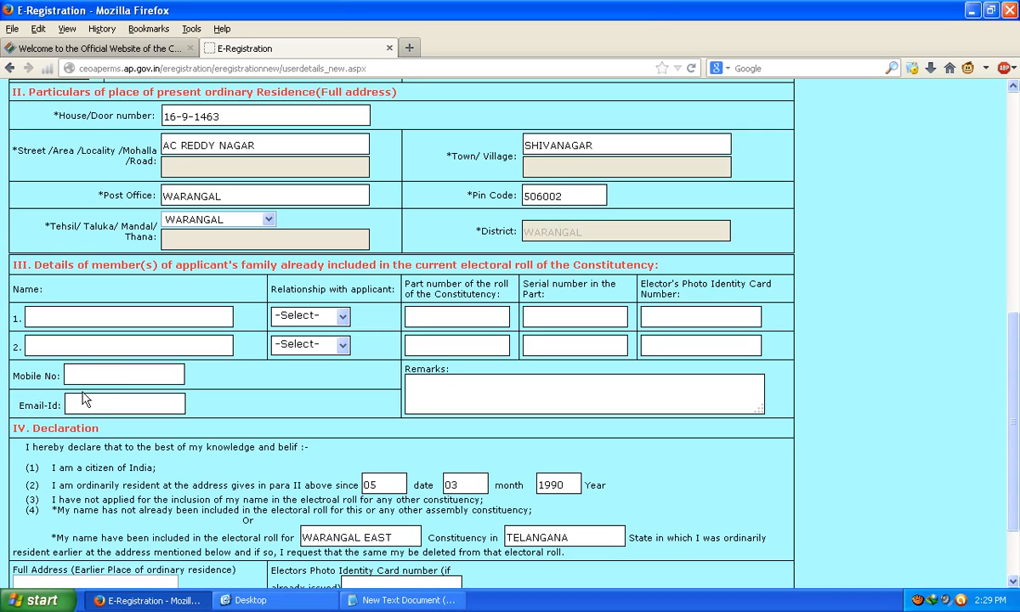
Step: Enter the applicant's mobile number
scroll(106, 407, "down", 2)
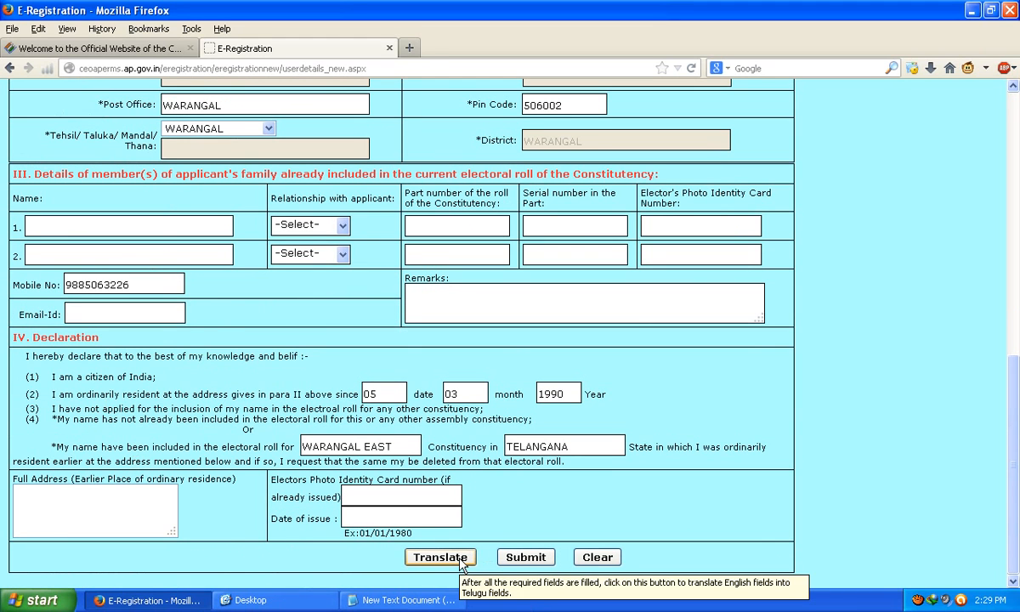
scroll(342, 527, "up", 8)
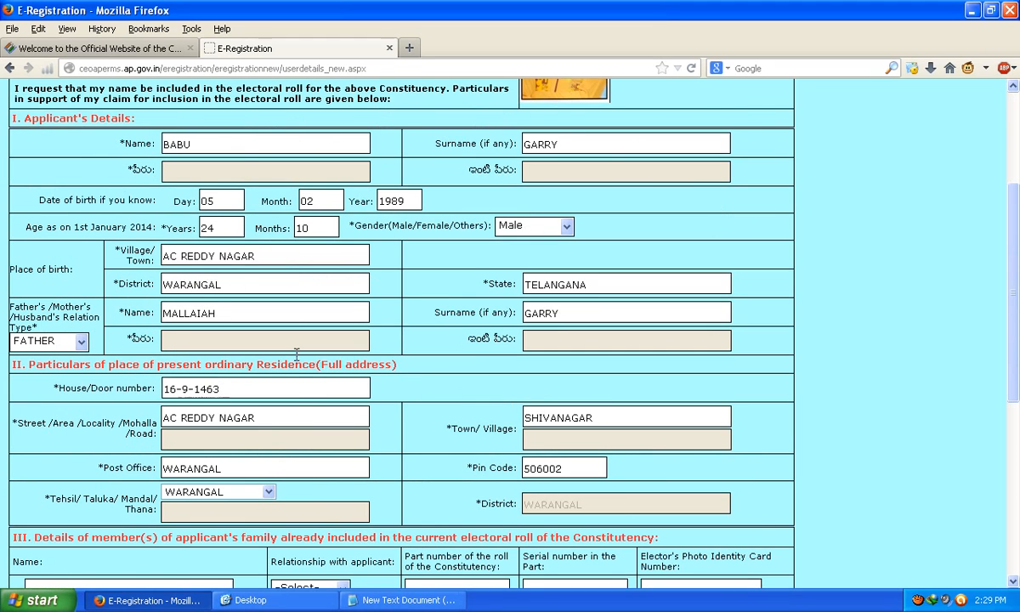
scroll(383, 281, "up", 4)
scroll(423, 432, "down", 13)
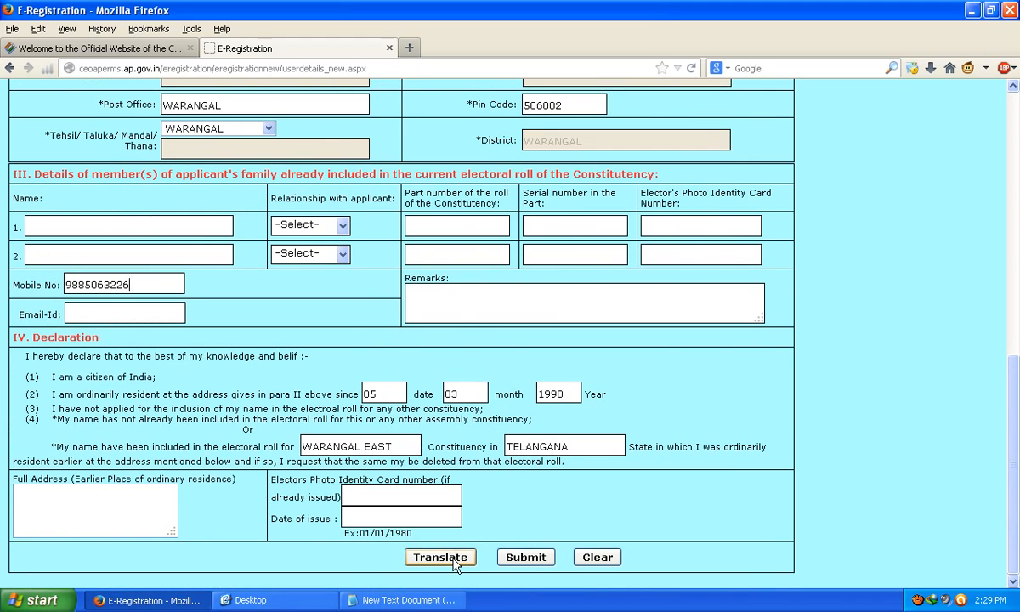
Step: Translate the English entries into the Telugu fields, dismiss the completion alert, and review them
left_click(453, 559)
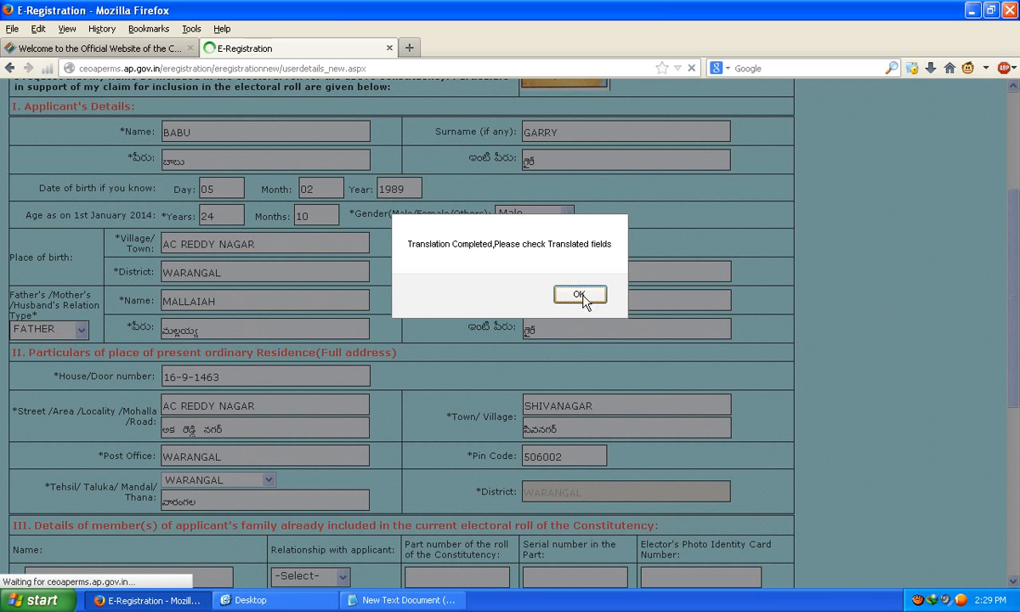
left_click(579, 295)
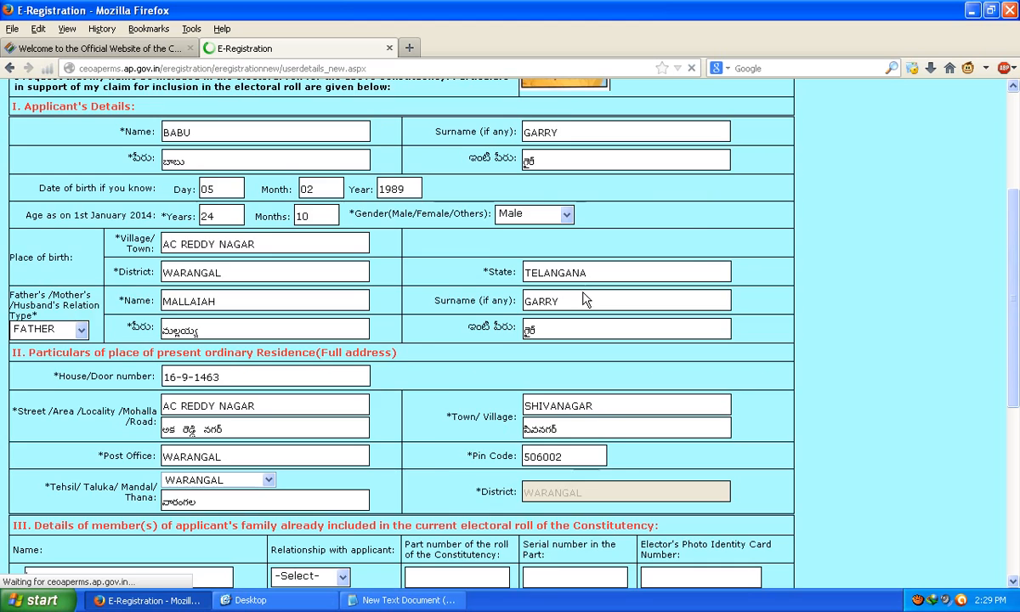
scroll(417, 395, "down", 8)
scroll(417, 395, "up", 9)
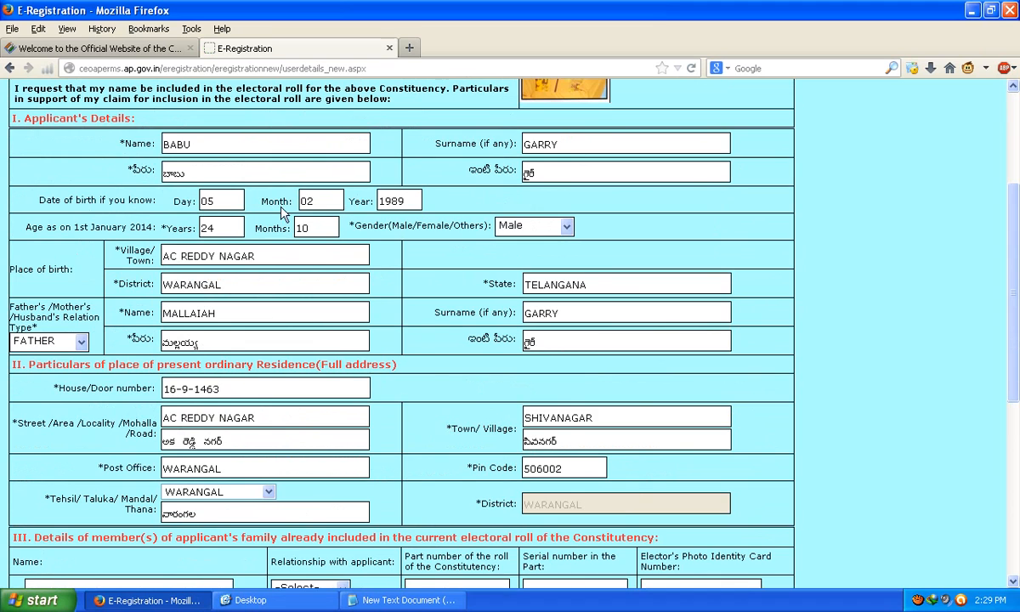
scroll(476, 345, "up", 4)
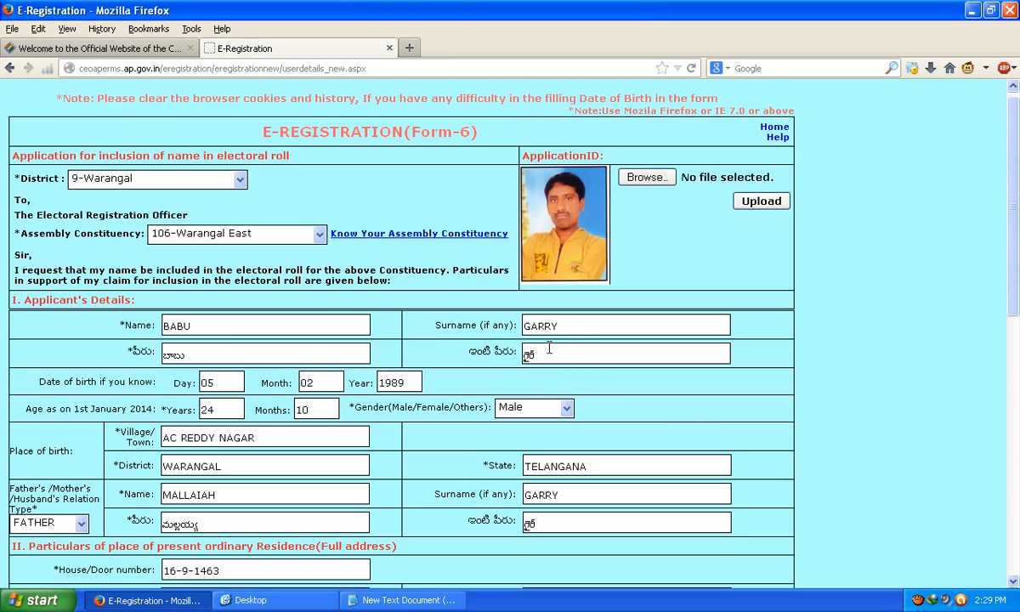
scroll(553, 400, "down", 4)
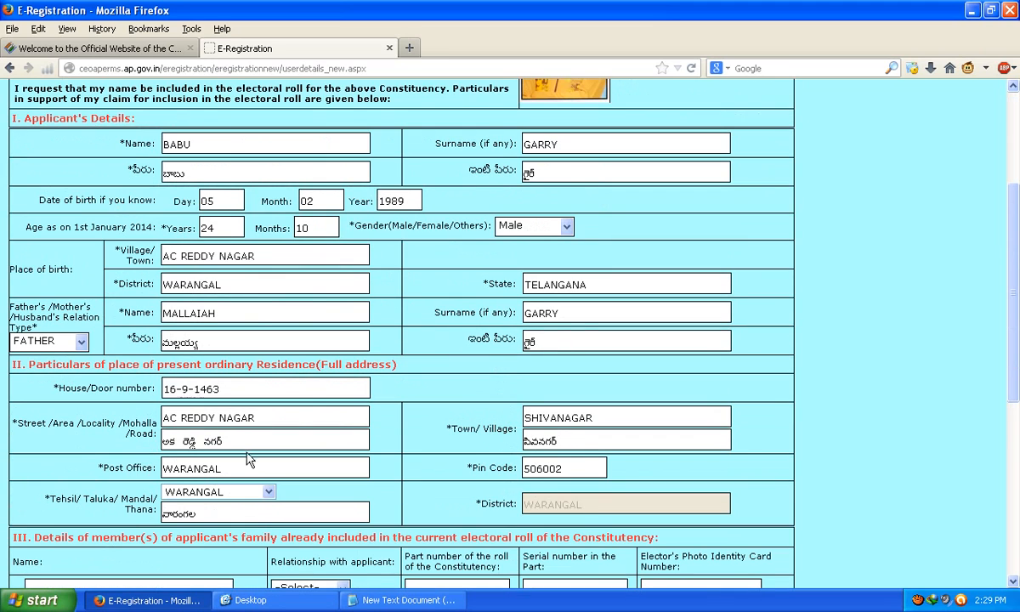
Step: Load lekhni.org in a new tab and add 'lekhni.org' as a new line in the notes document
left_click(409, 49)
type("l")
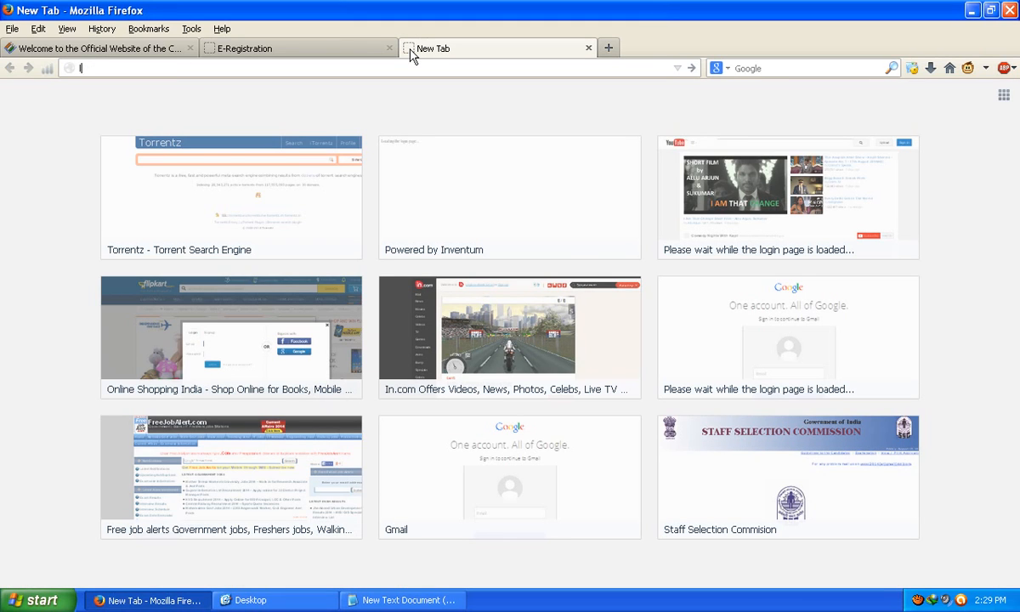
type("ekh")
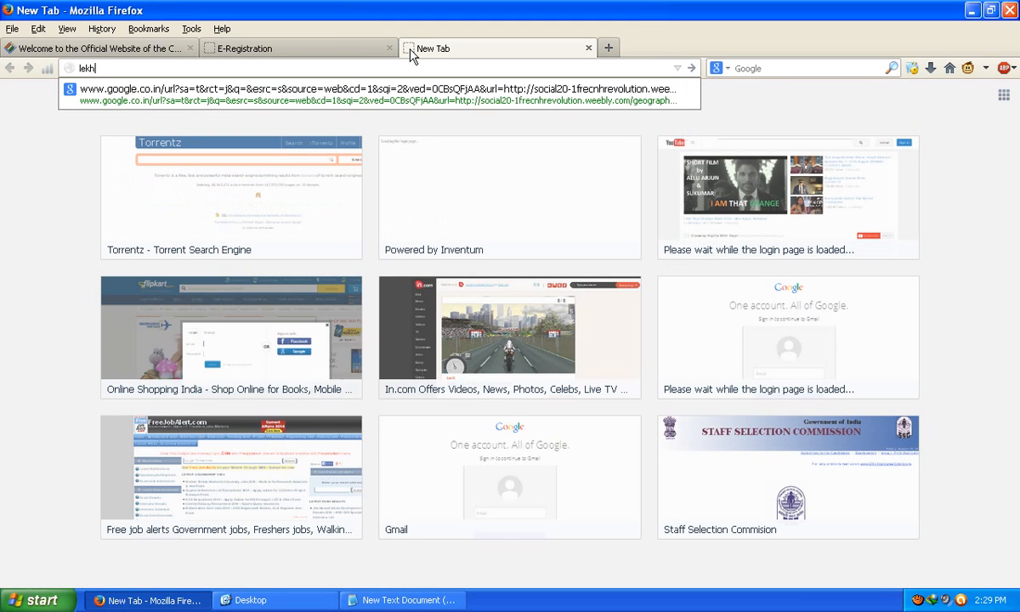
type("ni.org")
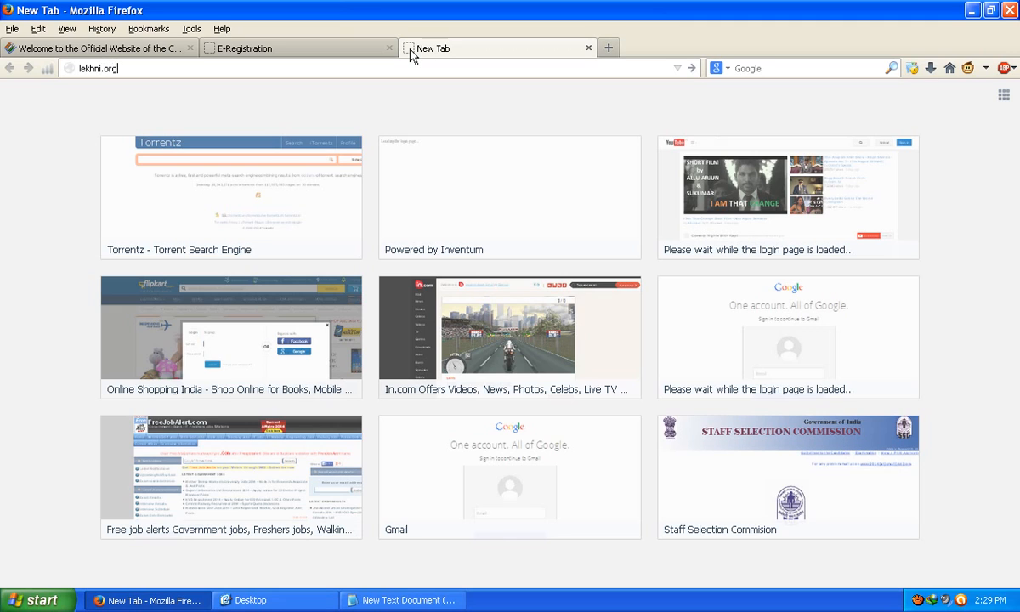
key("Return")
key("alt+Tab")
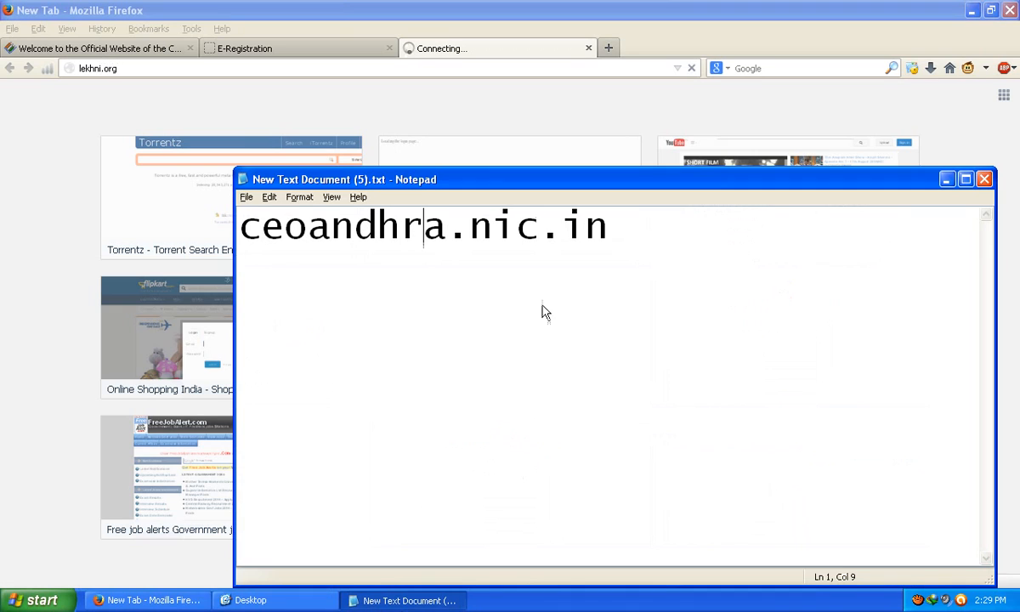
left_click(704, 227)
key("Return")
key("Return")
type("lekhni")
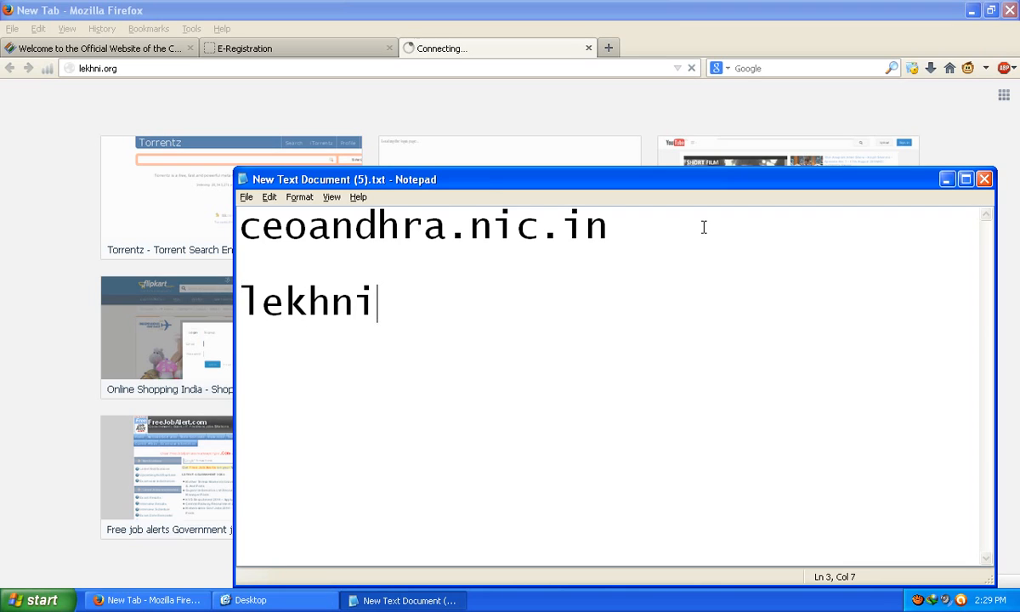
type(".org")
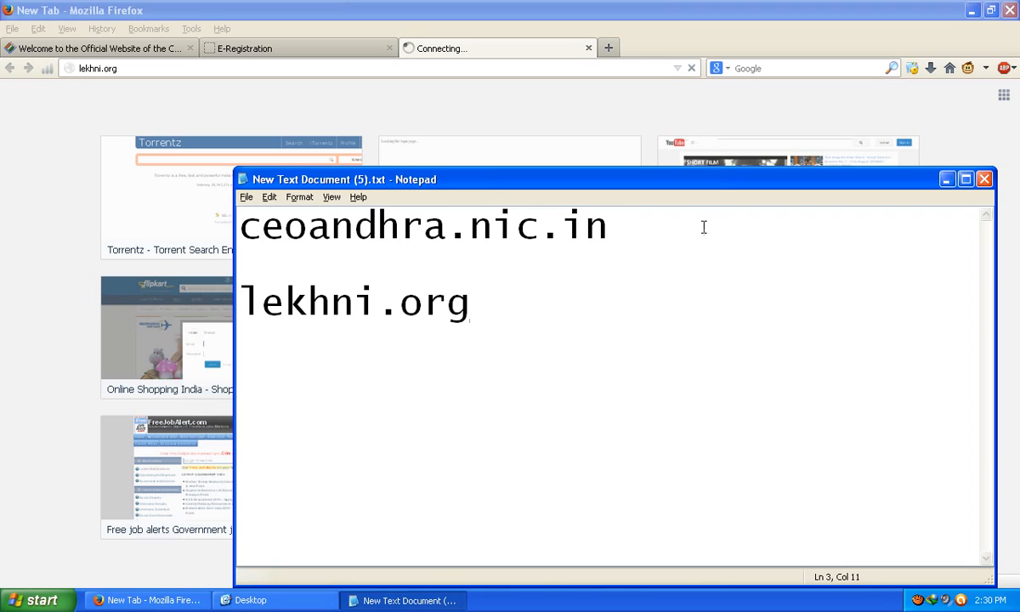
Step: Retry loading the lekhni.org address, which is still only connecting
left_click(471, 74)
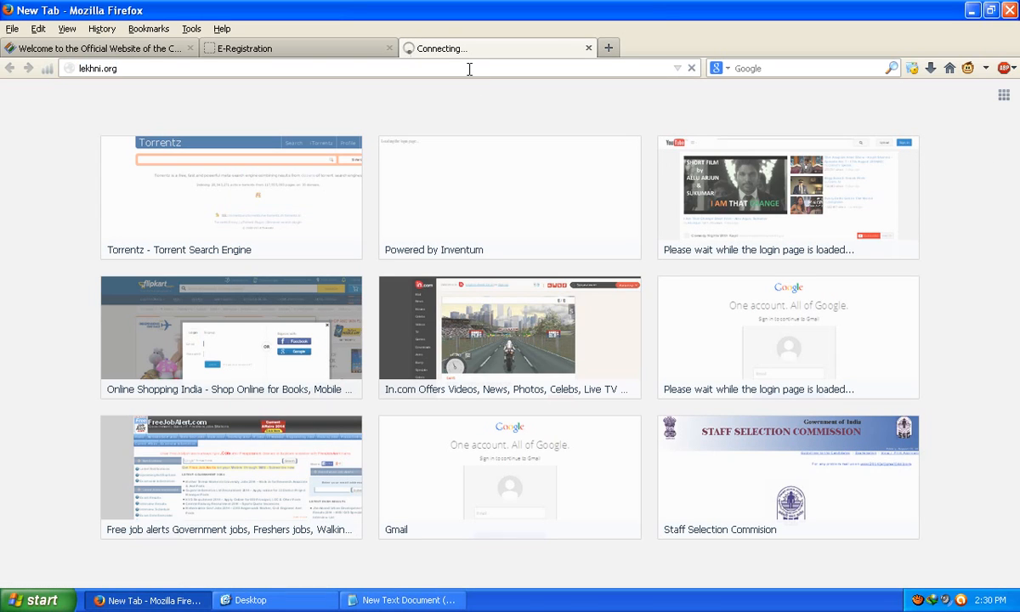
left_click(470, 69)
key("Return")
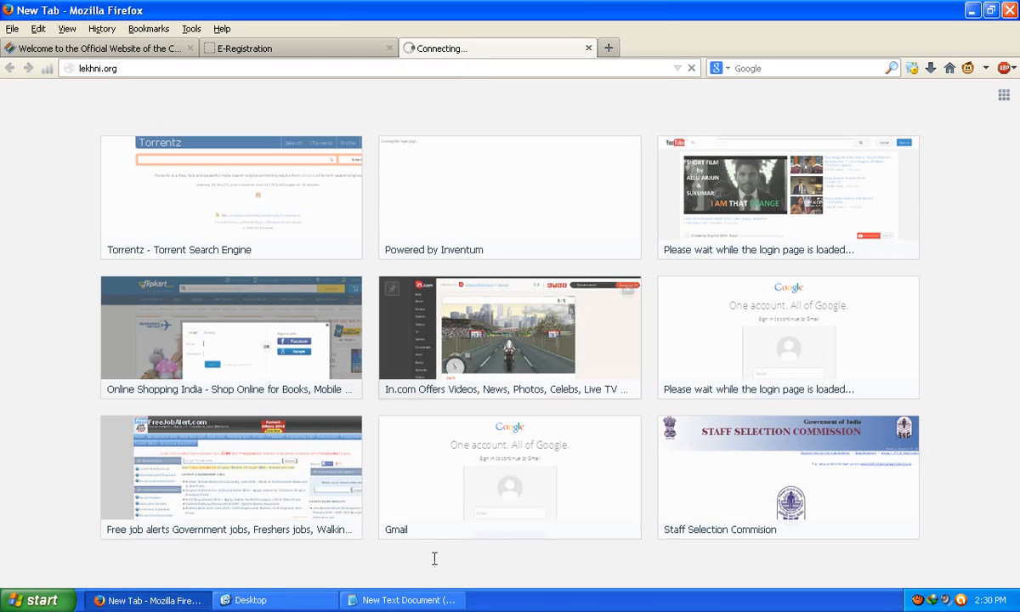
left_click(406, 600)
Step: Open translate.google.com in another new Firefox tab
left_click(608, 49)
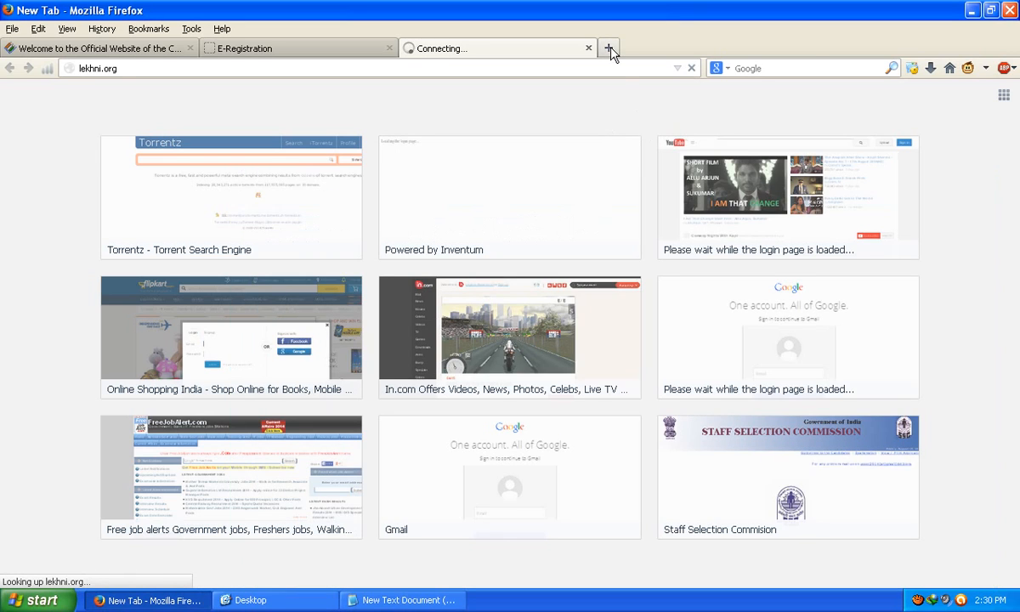
left_click(608, 48)
type("tra")
key("Return")
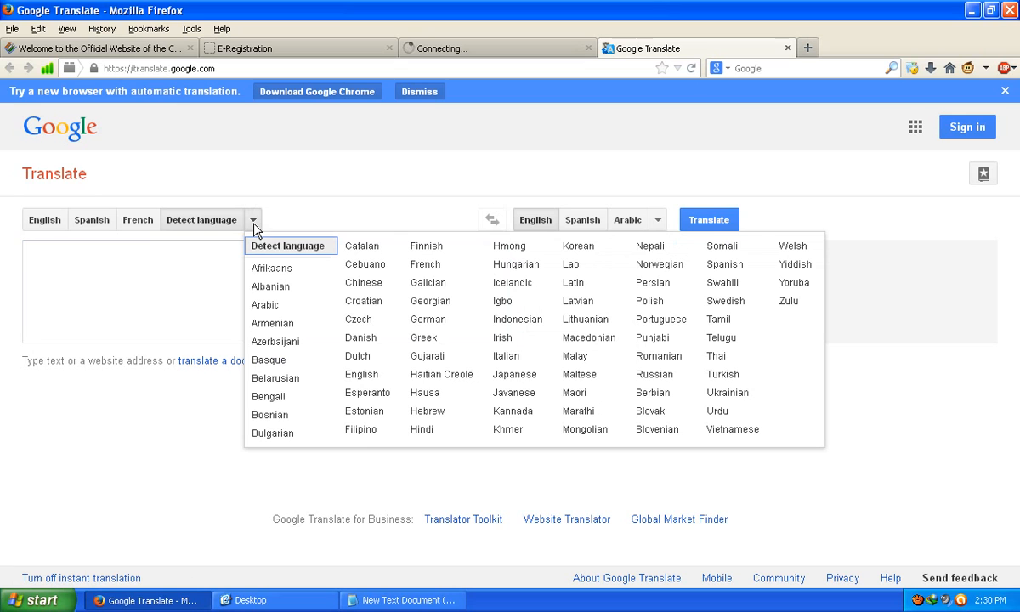
Step: Minimize the notes window and check the Telugu surname field on the E-Registration form
left_click(399, 600)
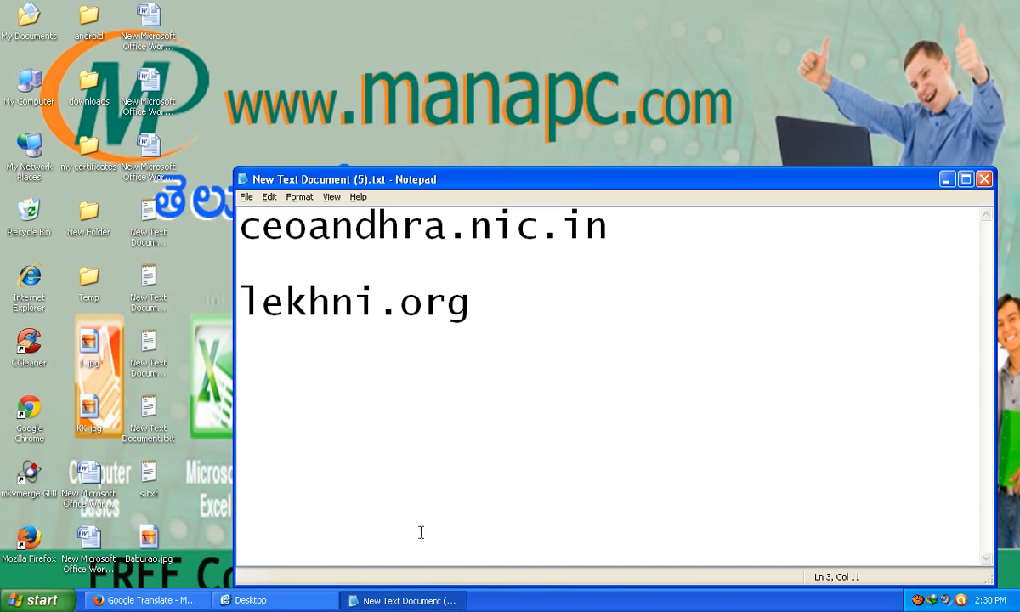
left_click(400, 601)
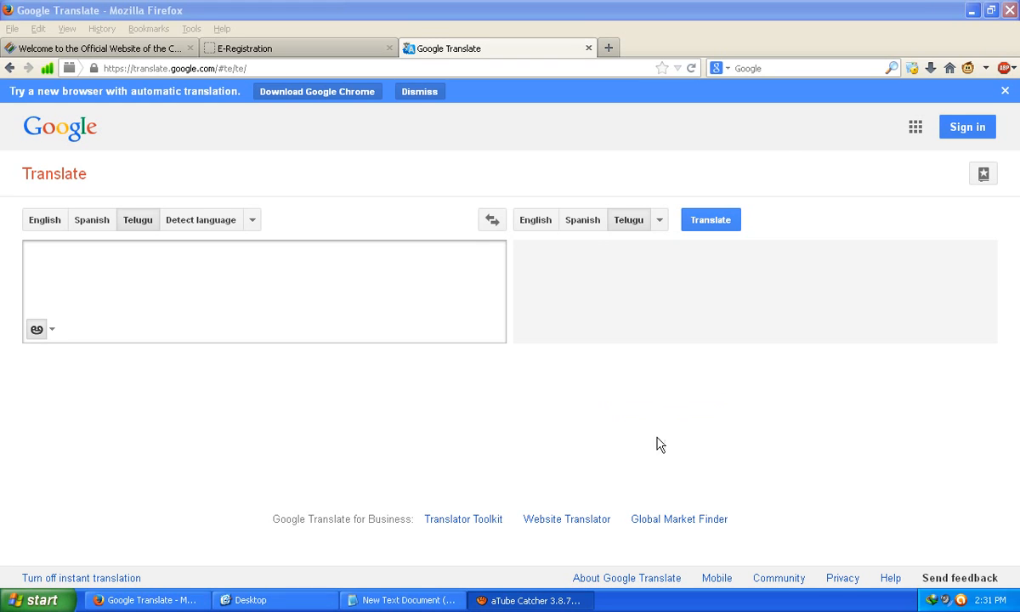
left_click(255, 53)
scroll(429, 434, "down", 2)
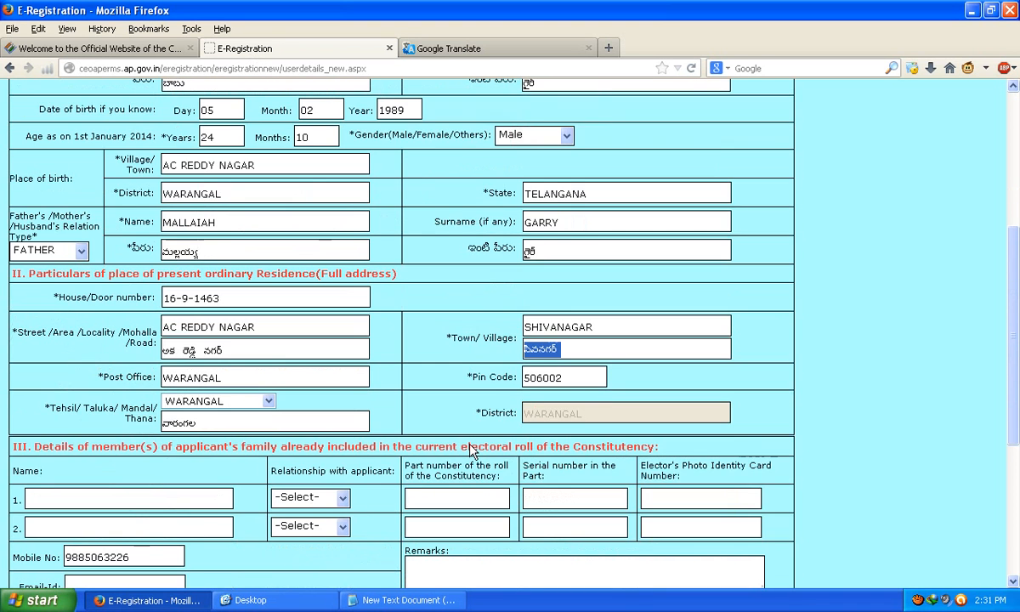
left_click(555, 254)
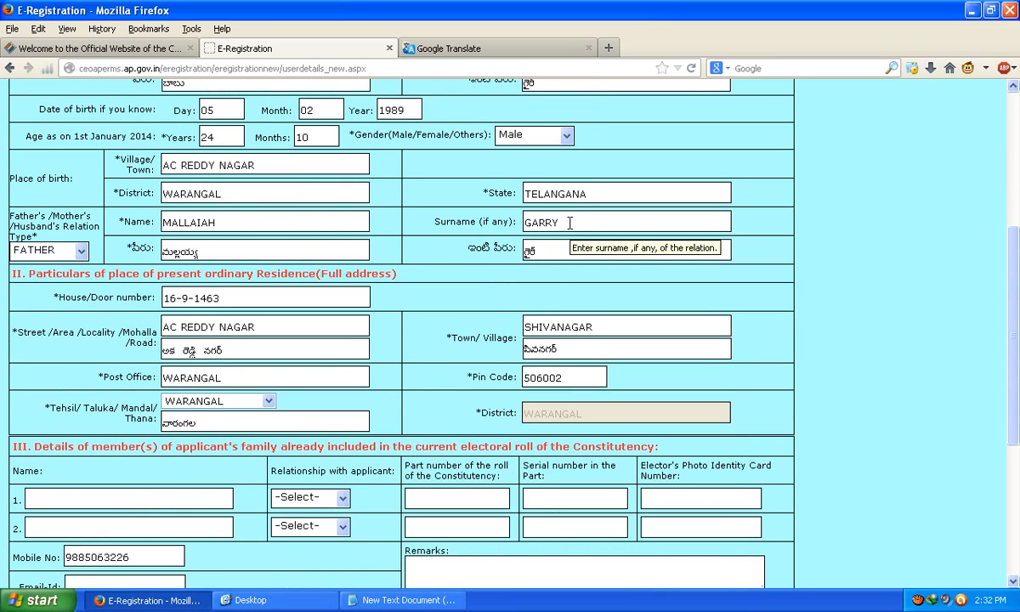
Step: Translate 'garry' in Google Translate with Telugu as both source and target language
left_click(451, 49)
left_click(223, 288)
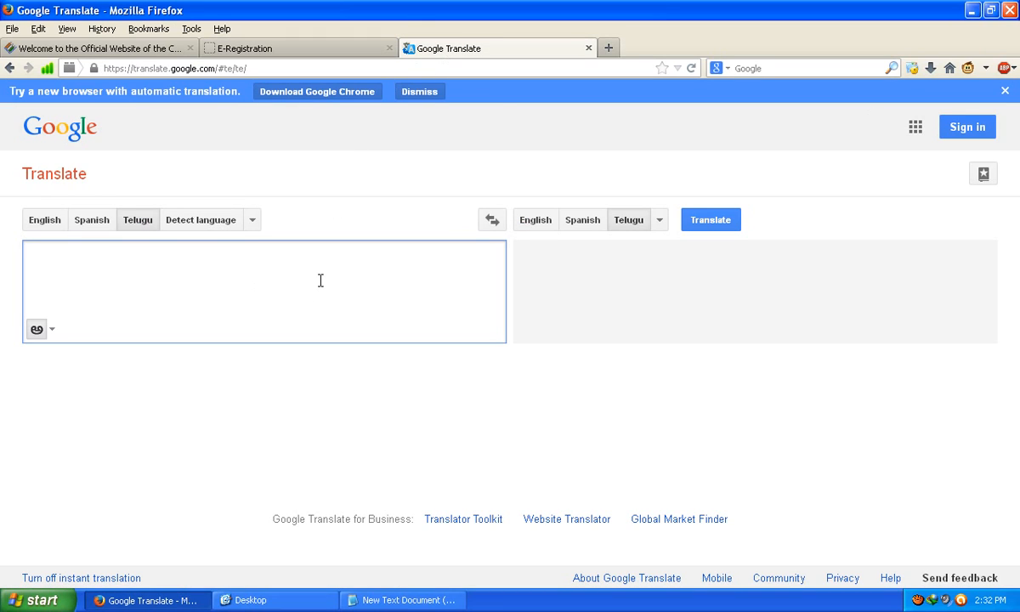
type("garry")
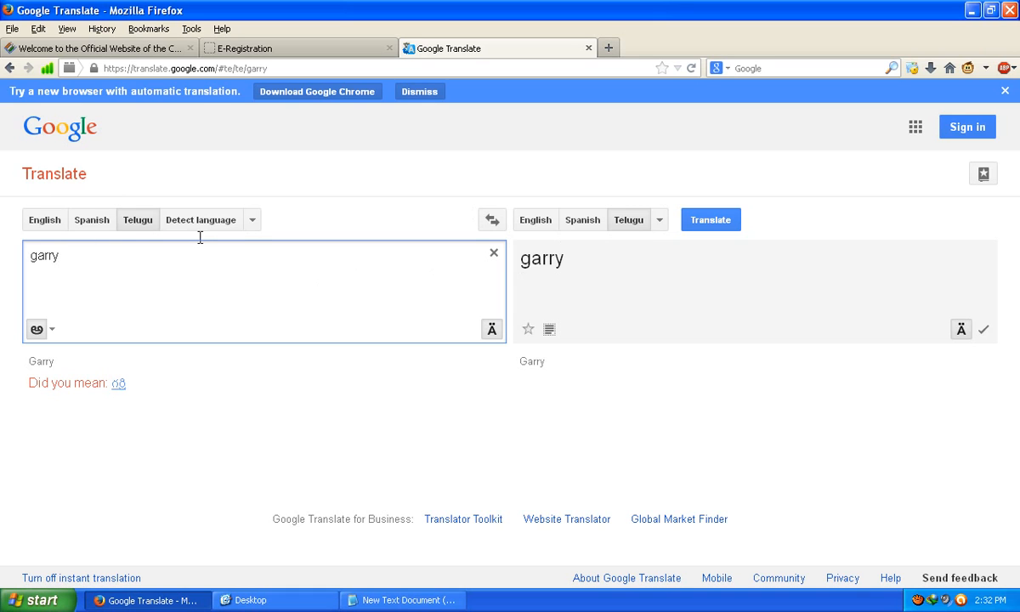
left_click(251, 221)
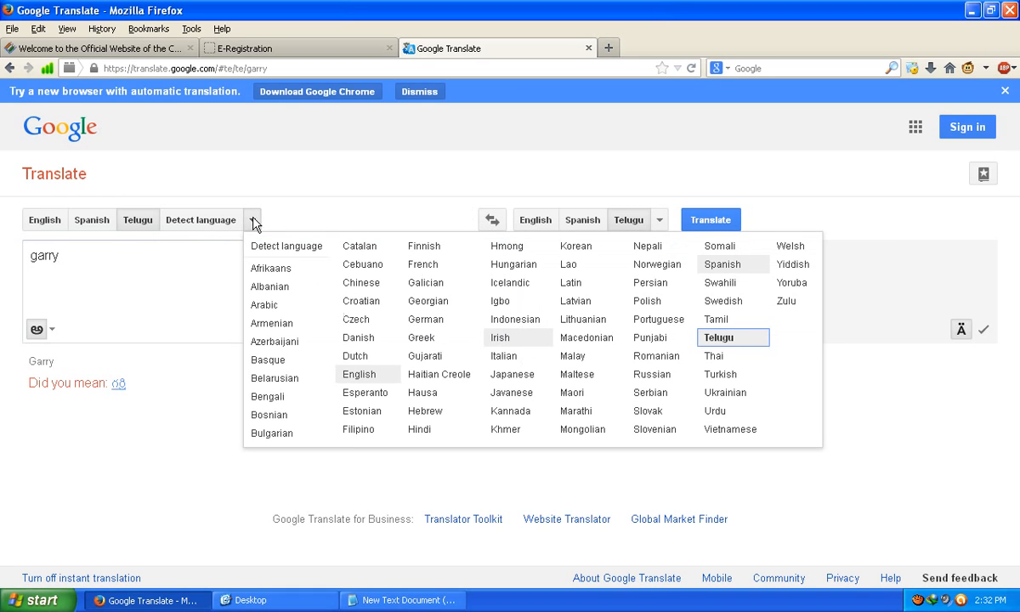
left_click(748, 341)
left_click(660, 220)
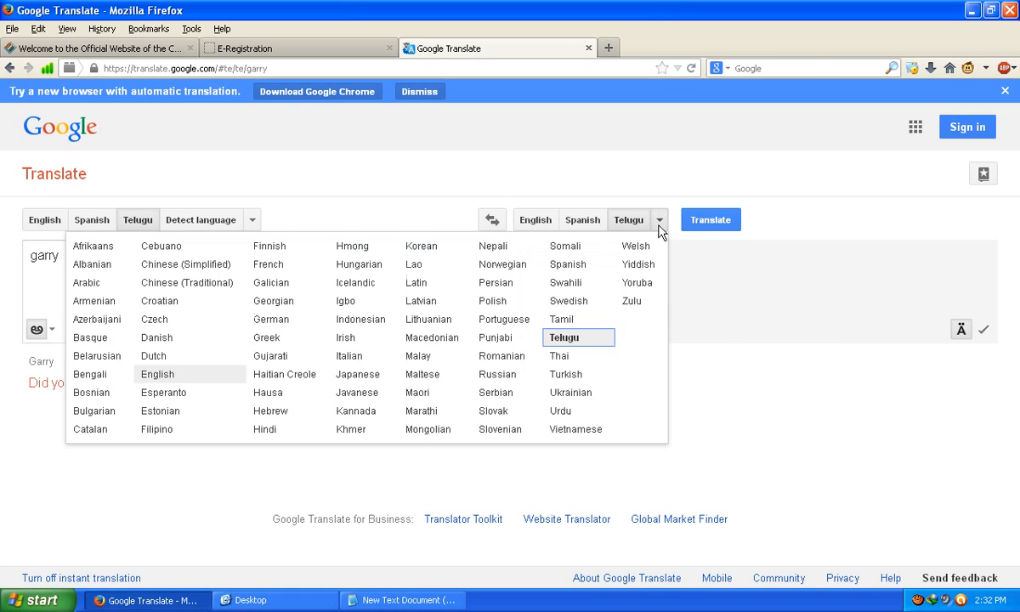
left_click(567, 349)
left_click(714, 223)
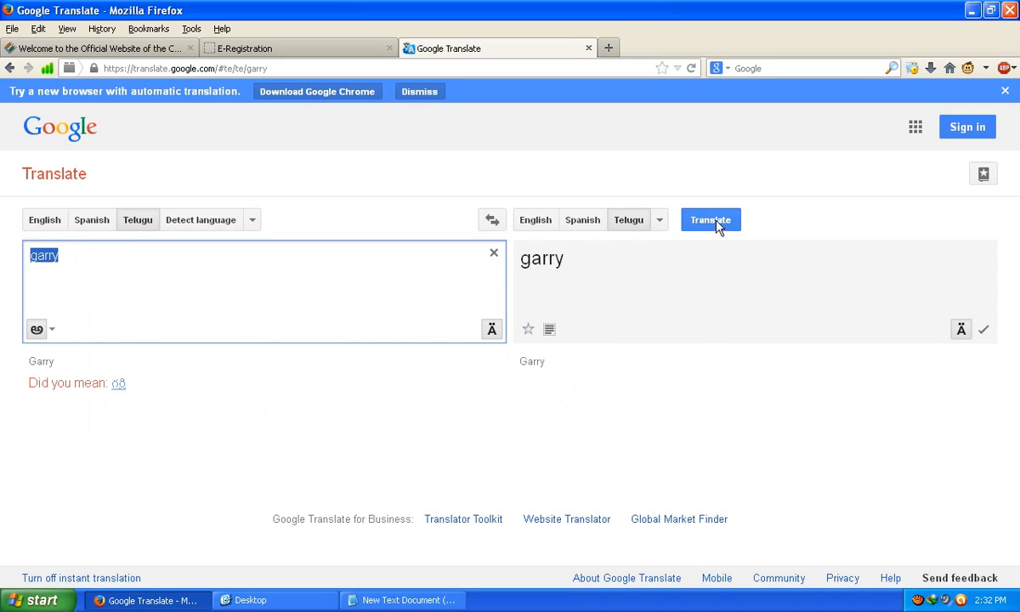
left_click(174, 399)
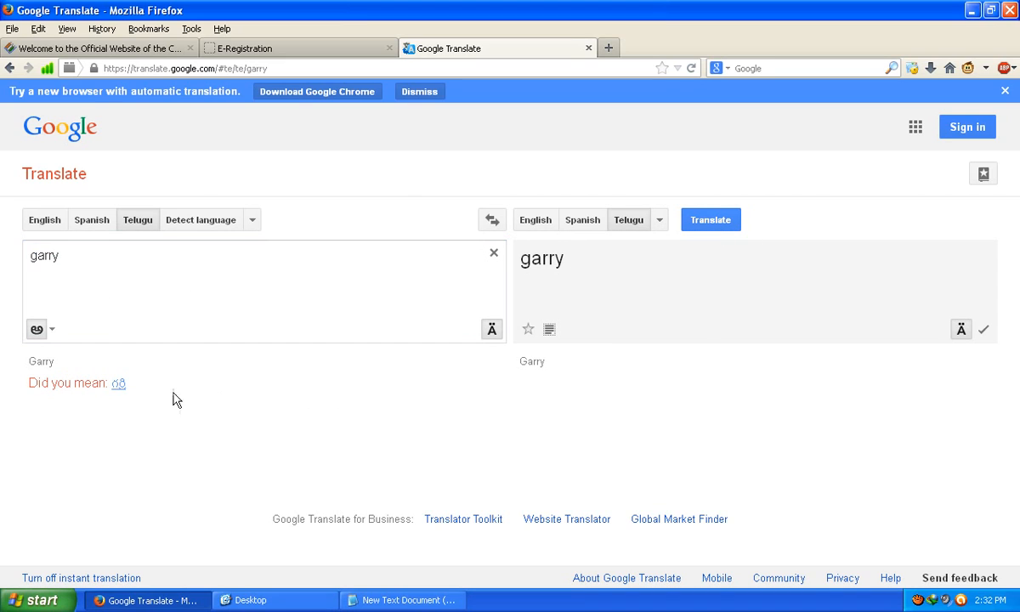
Step: Copy the Telugu spelling offered in the 'Did you mean' suggestion
double_click(117, 384)
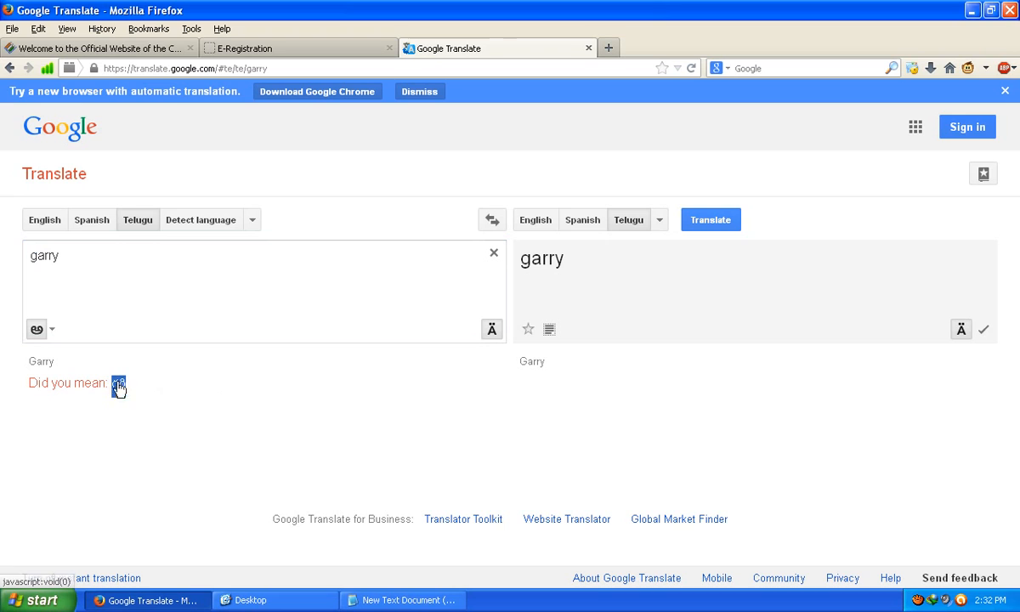
right_click(118, 386)
left_click(153, 422)
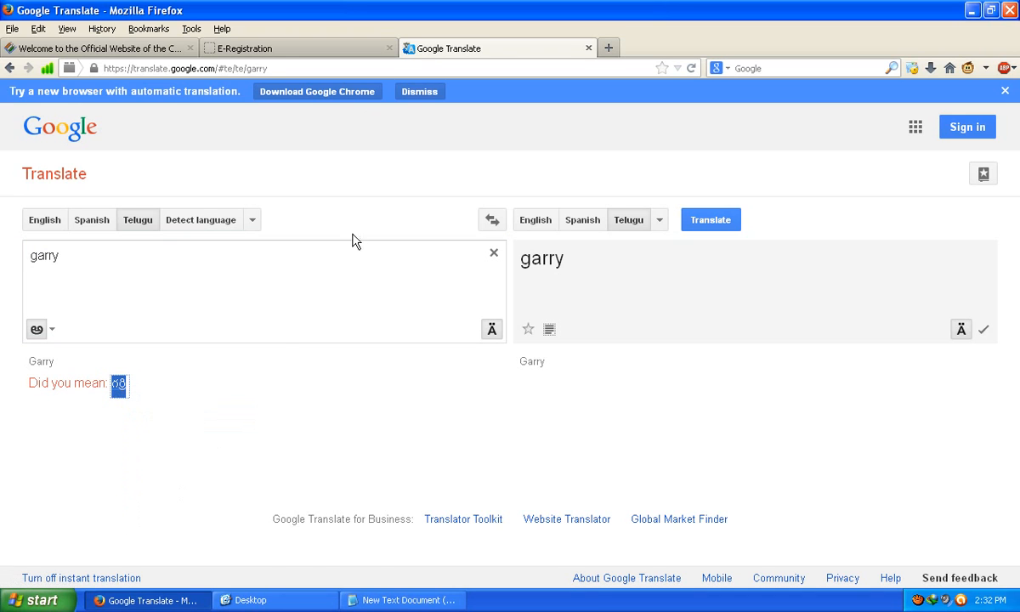
left_click(279, 50)
Step: Paste the copied Telugu GARRY spelling over the father's and the applicant's Telugu surname text
left_click_drag(567, 247, 526, 256)
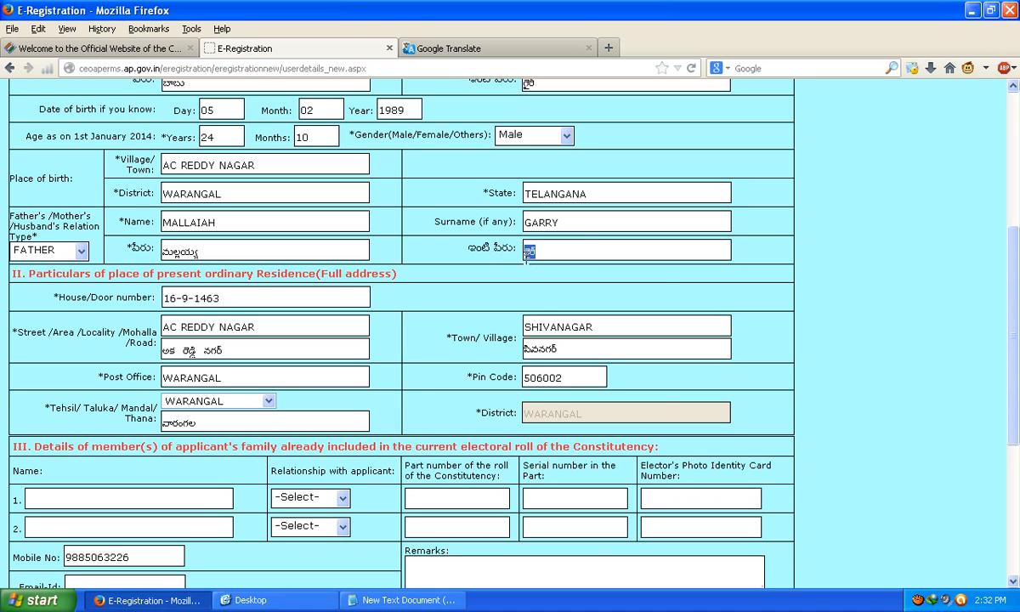
right_click(526, 255)
left_click(559, 317)
scroll(521, 279, "up", 2)
left_click_drag(554, 172, 520, 171)
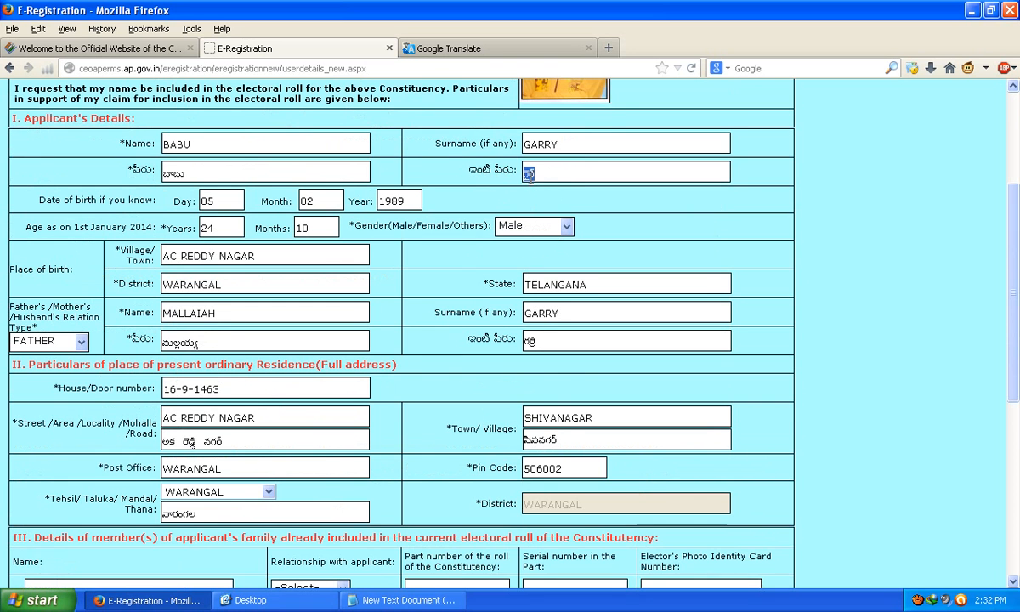
right_click(520, 171)
left_click(544, 226)
Step: Replace garry with 'a c reddi naga' and translate it from English into Telugu
left_click(449, 51)
double_click(78, 248)
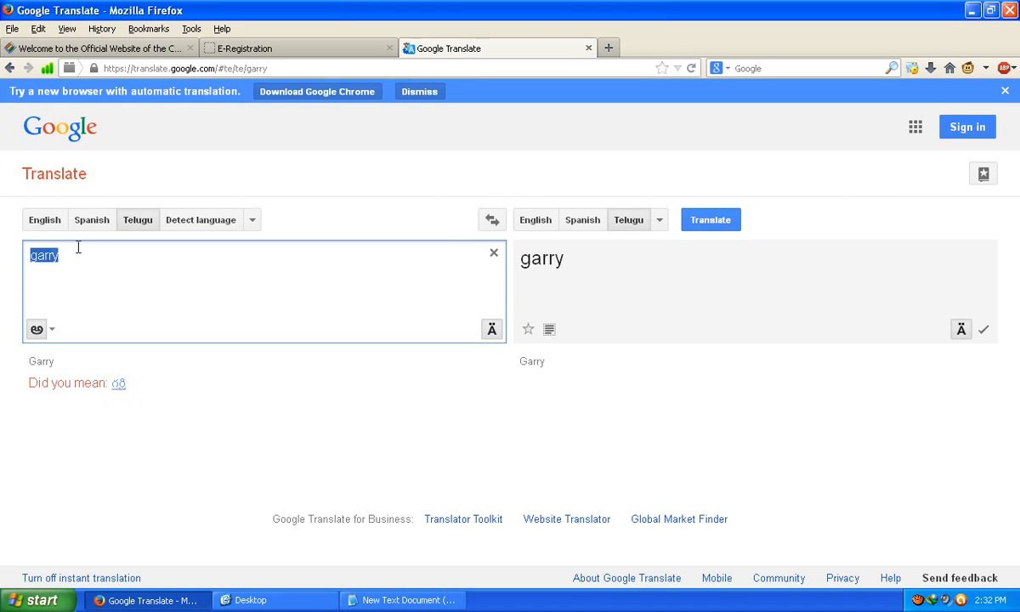
left_click(58, 279)
double_click(68, 255)
type("a c")
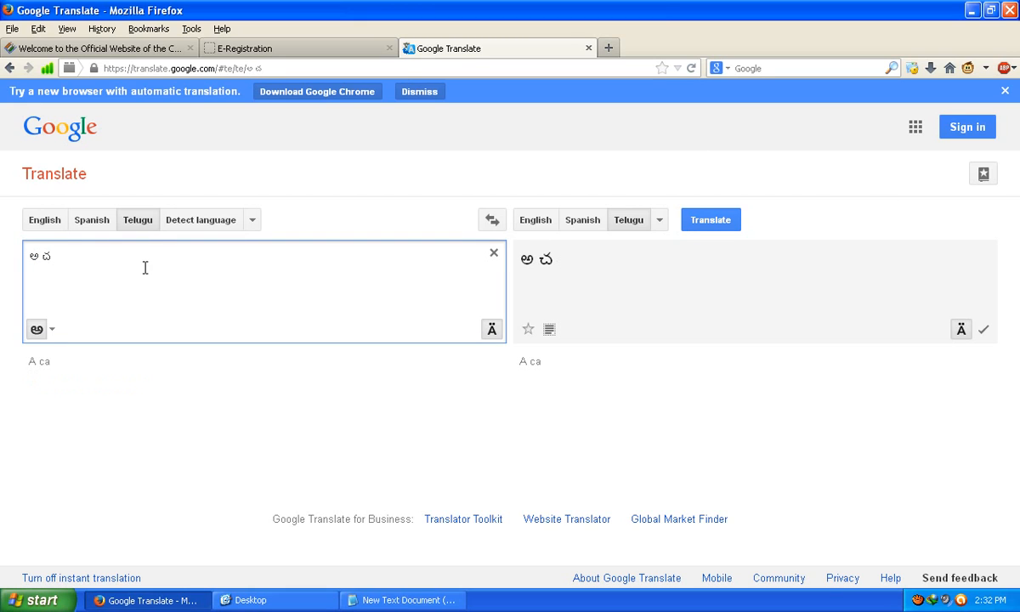
type(" red")
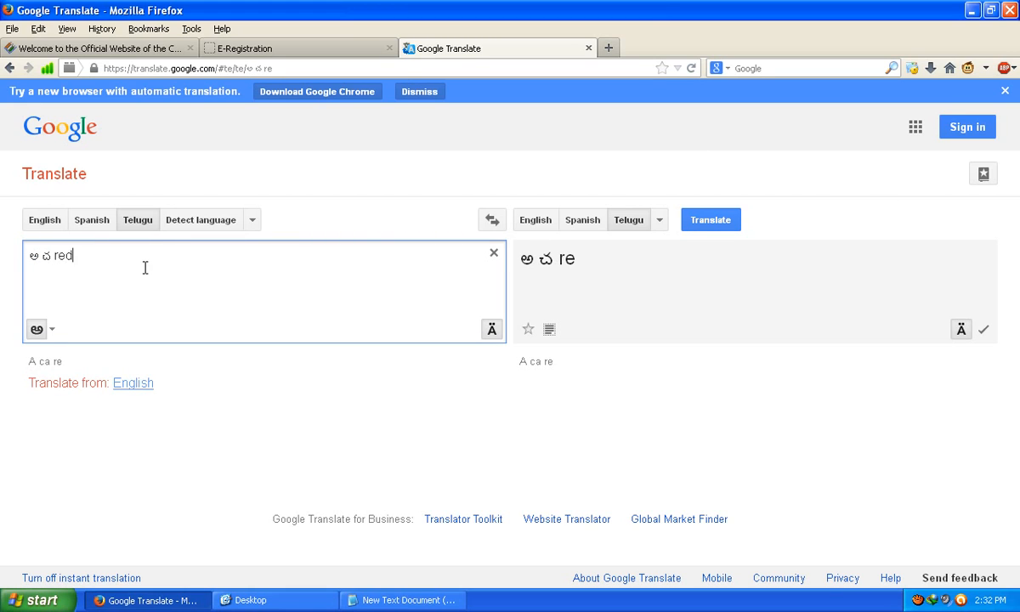
type("di naga")
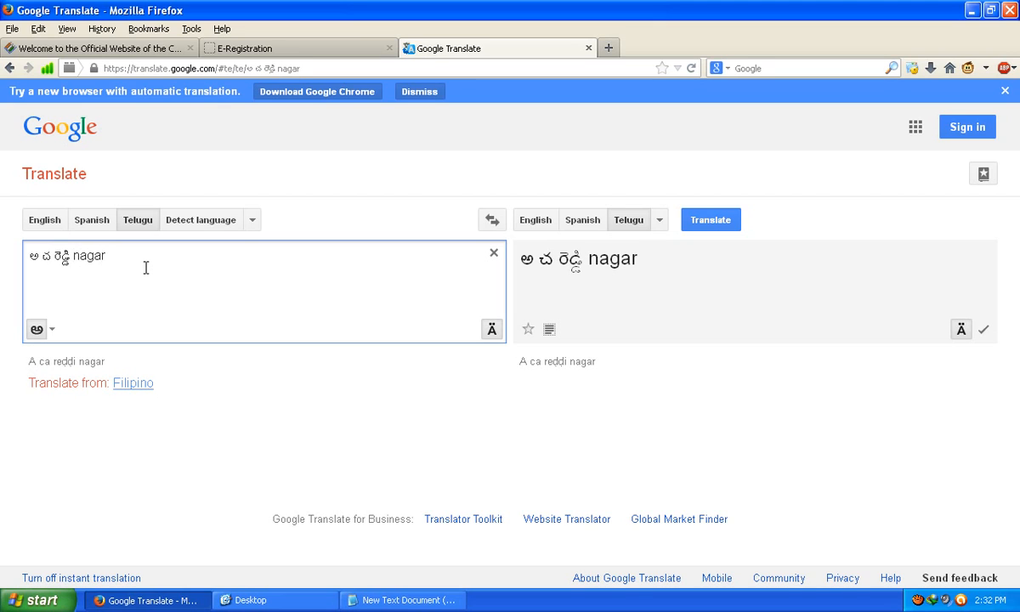
left_click(721, 226)
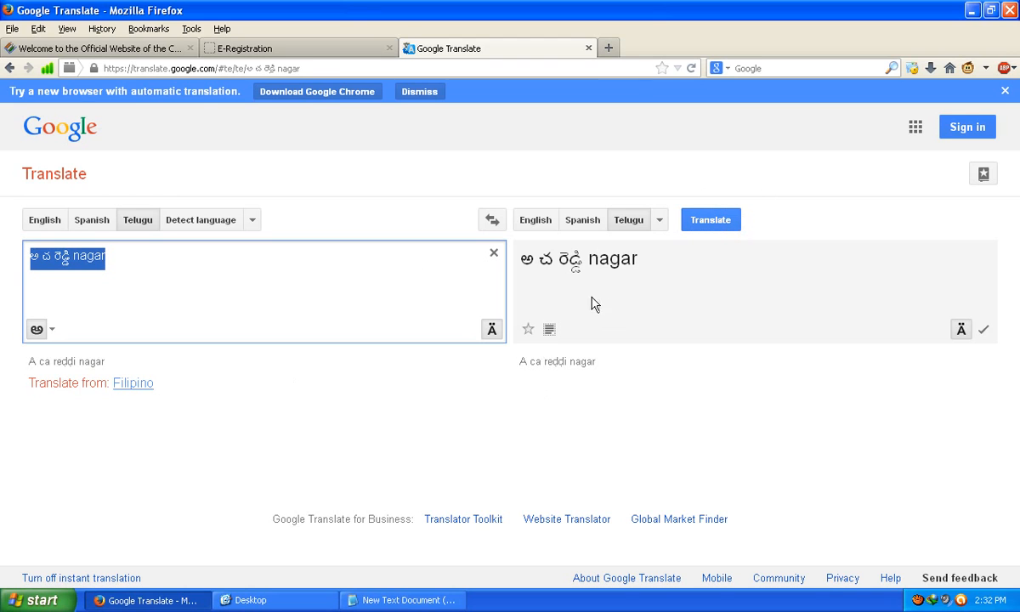
left_click(251, 220)
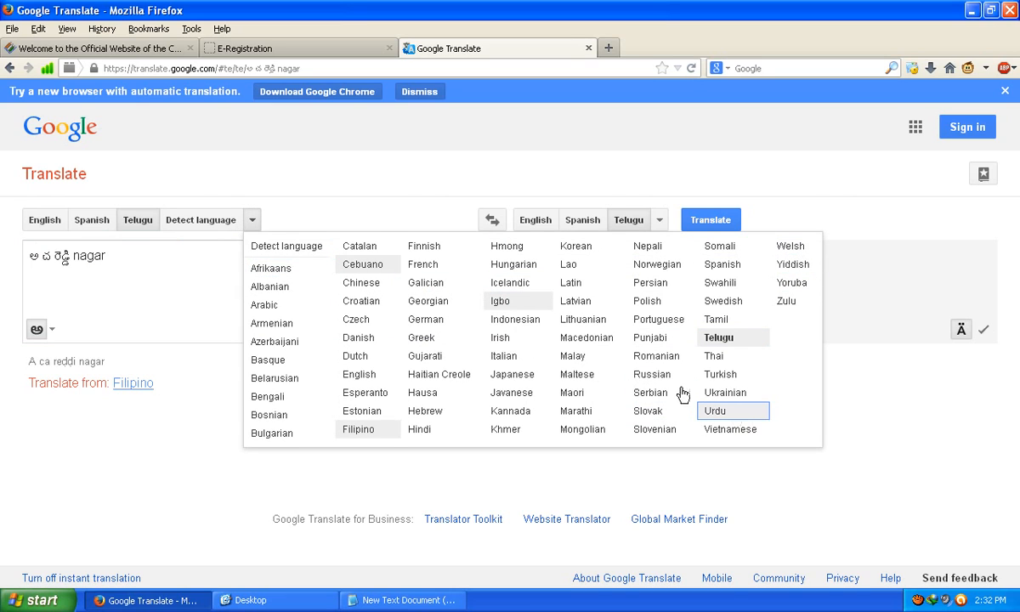
left_click(387, 382)
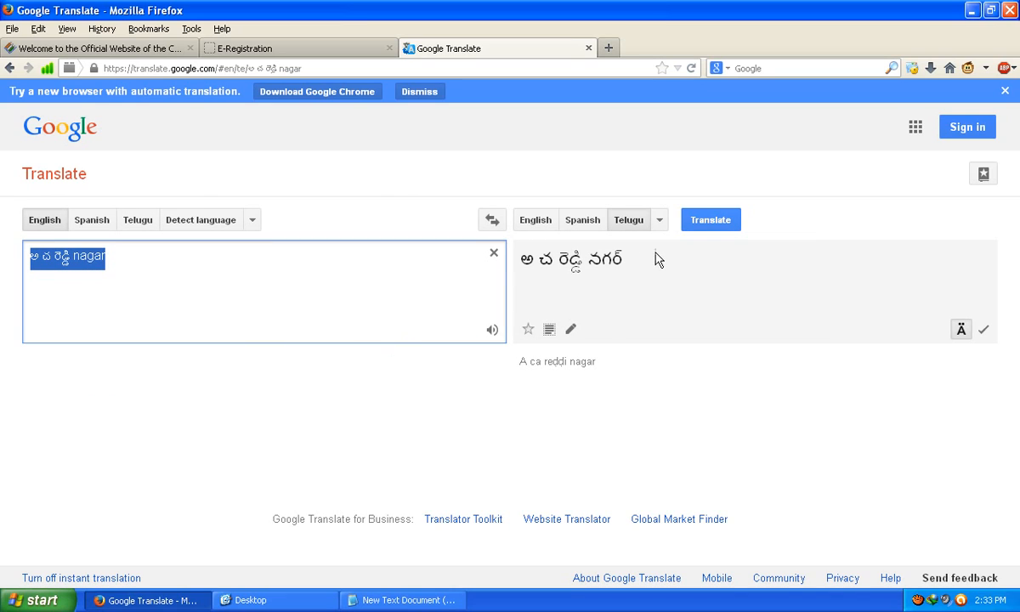
left_click(716, 224)
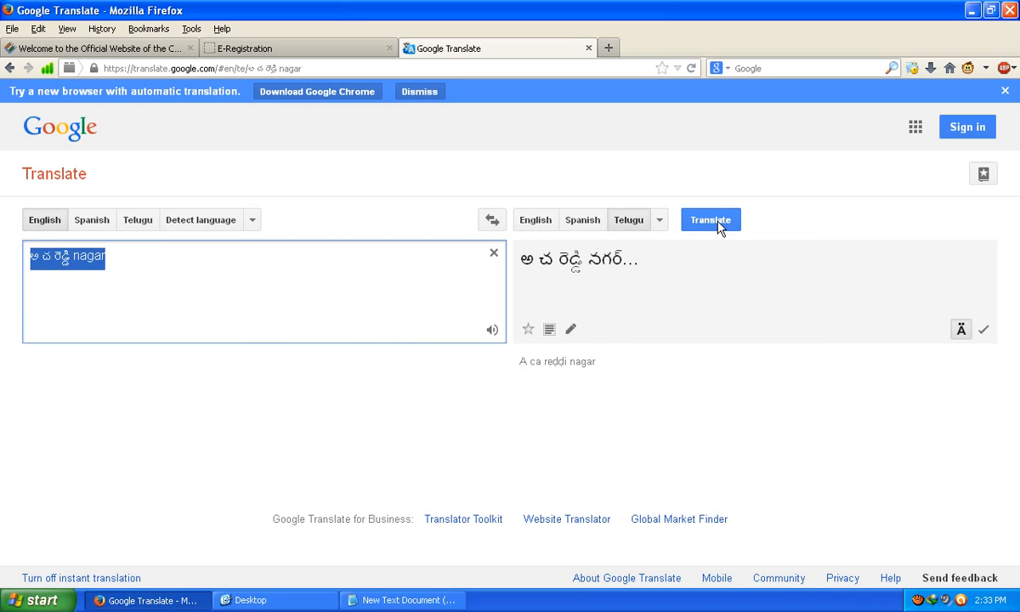
Step: Adjust letters and periods in the text, retranslate, and select రెడ్డి నగర్ in the output
left_click(44, 262)
key("Delete")
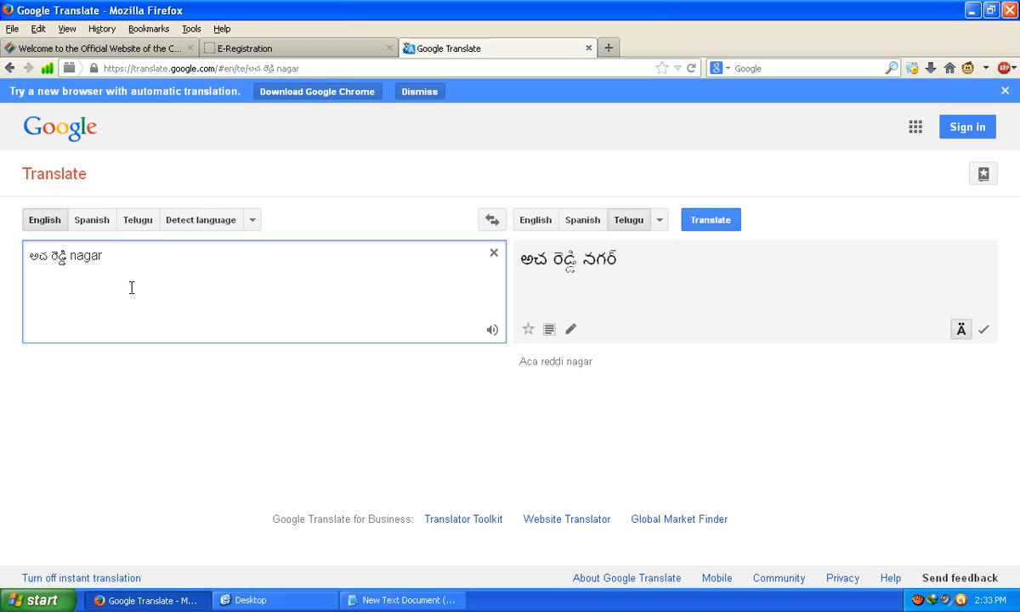
type(".")
key("Right")
type(".")
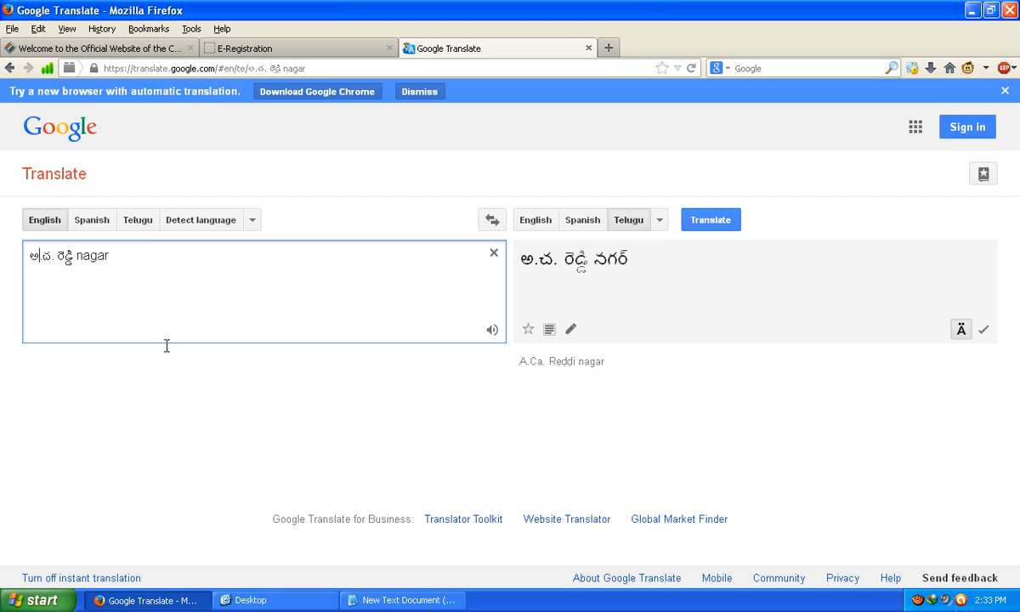
key("Delete")
key("Right")
key("Delete")
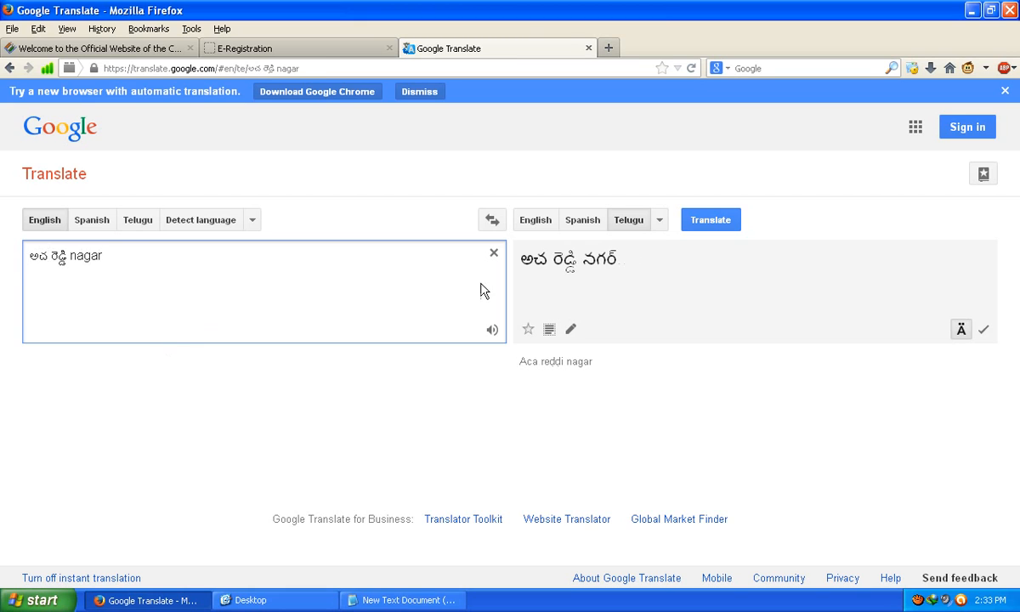
left_click(711, 223)
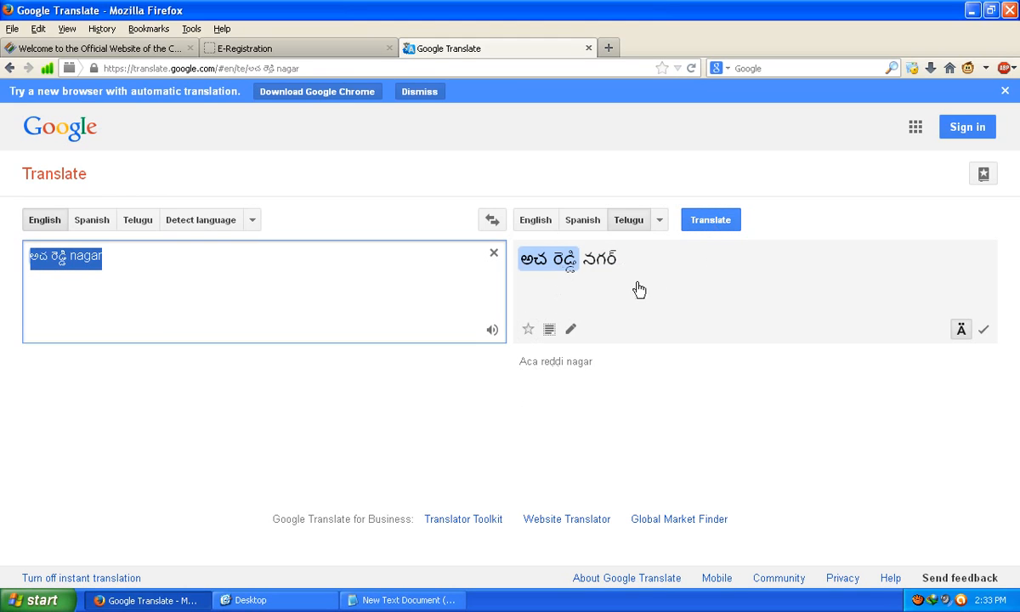
left_click_drag(623, 264, 554, 262)
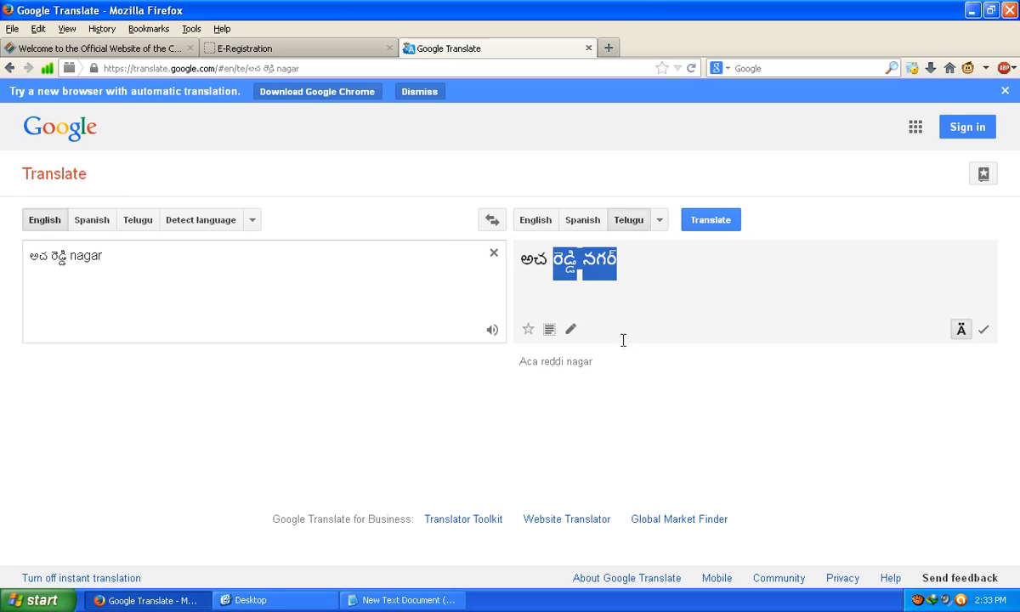
left_click(268, 47)
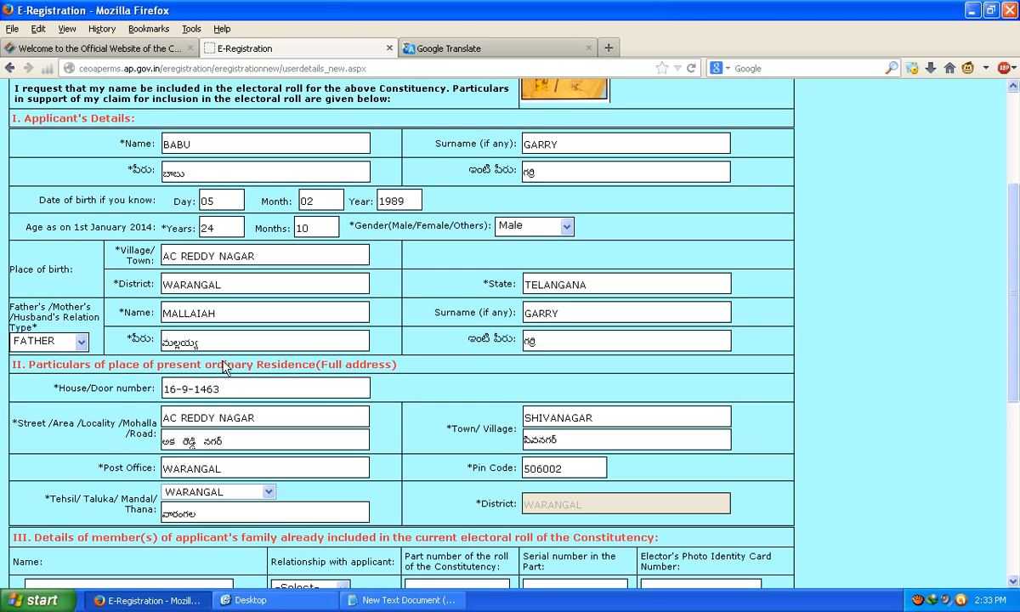
Step: Replace the leading Telugu letters of the street field with AC before రెడ్డి నగర్
left_click_drag(231, 440, 26, 437)
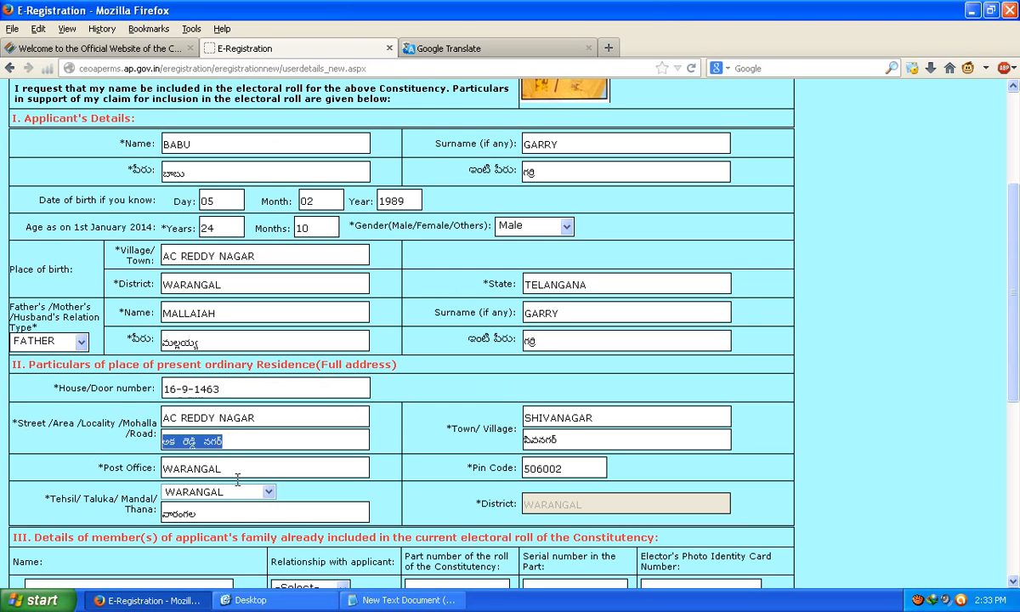
left_click(165, 442)
key("BackSpace")
type("C")
key("BackSpace")
key("BackSpace")
type("AC")
left_click_drag(581, 443, 348, 395)
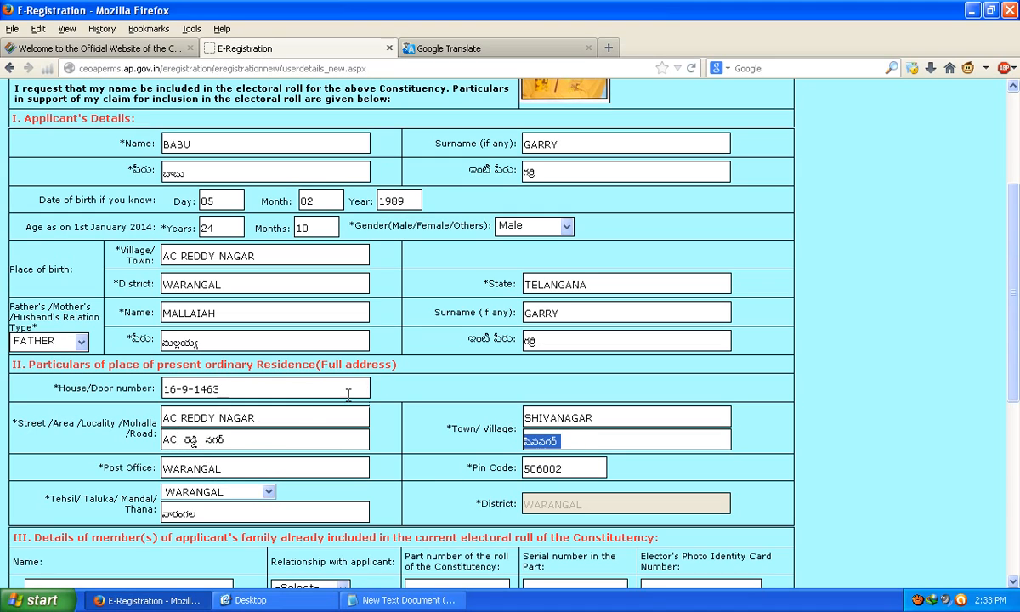
left_click(190, 442)
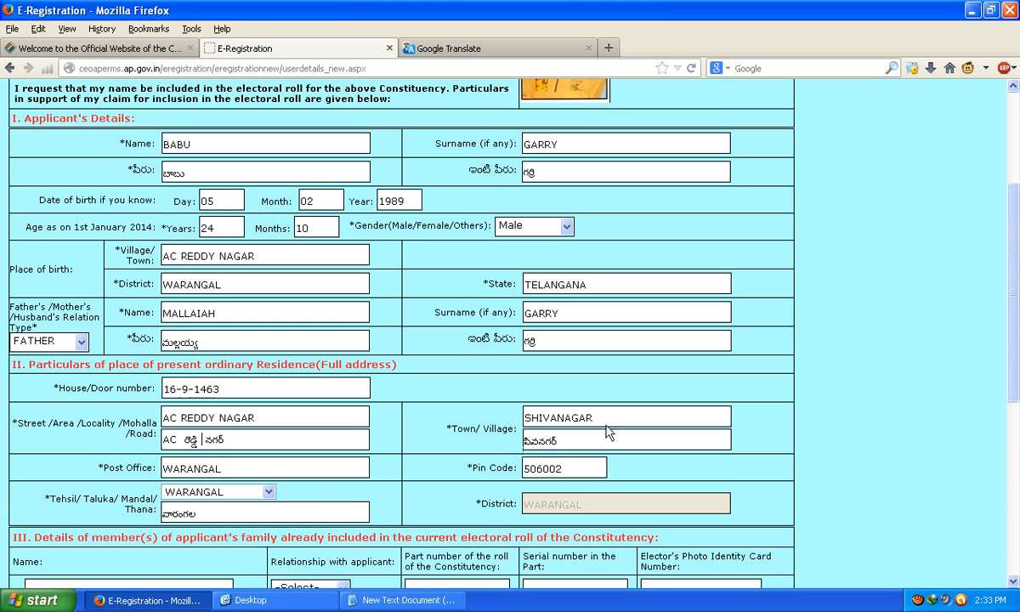
left_click(429, 51)
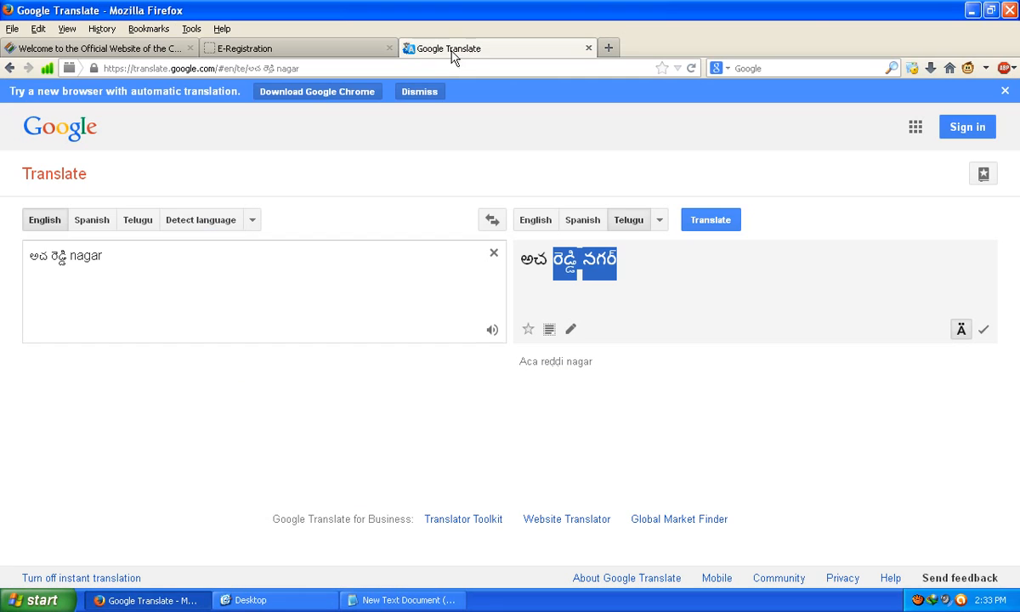
Step: Enter the Shivanagar place name as source text, set Telugu as source language, and retranslate
left_click(160, 275)
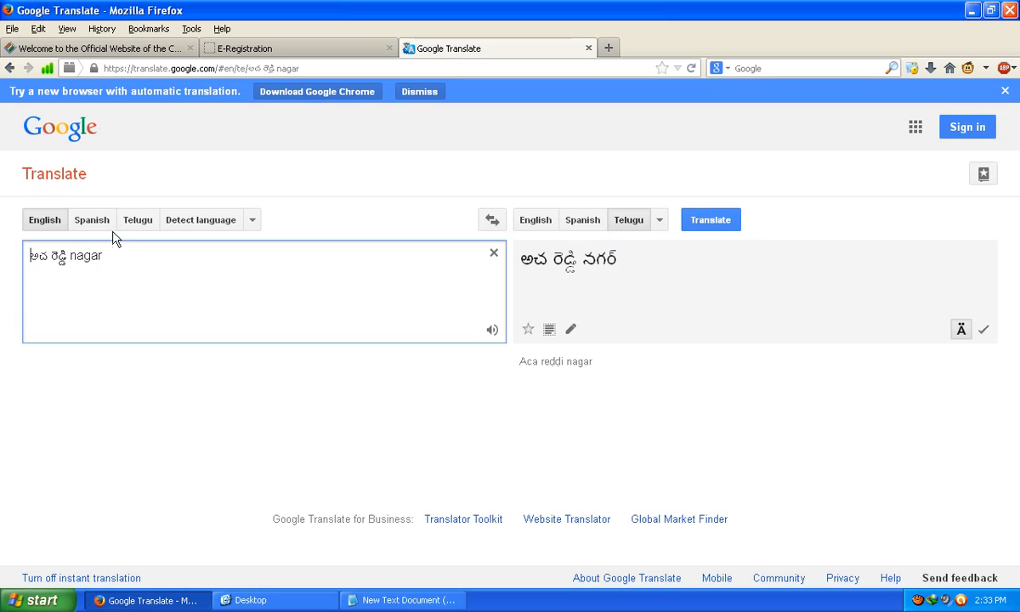
triple_click(77, 260)
type("shi")
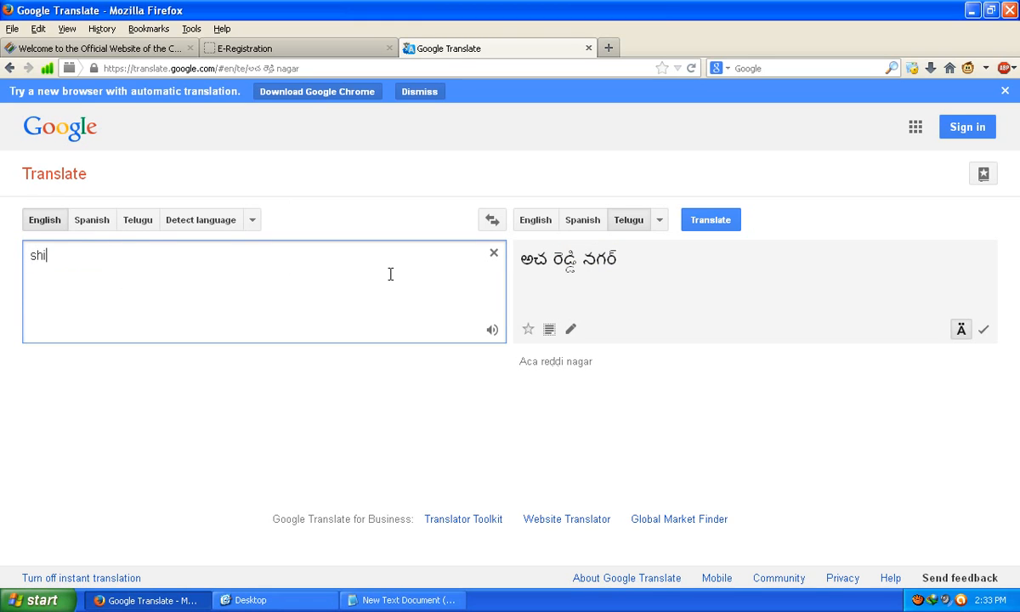
type("vanaagr")
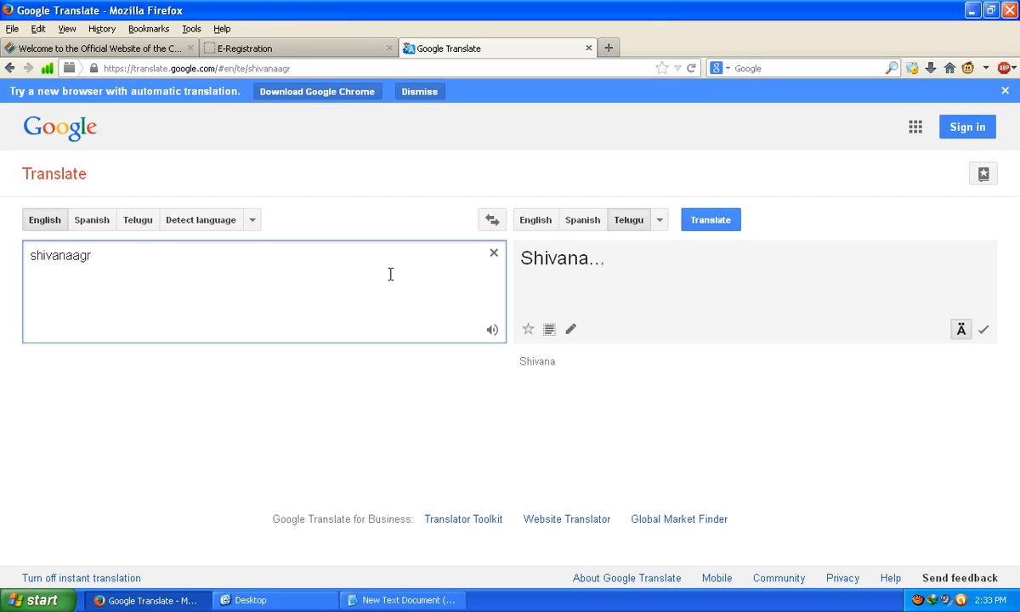
left_click(72, 257)
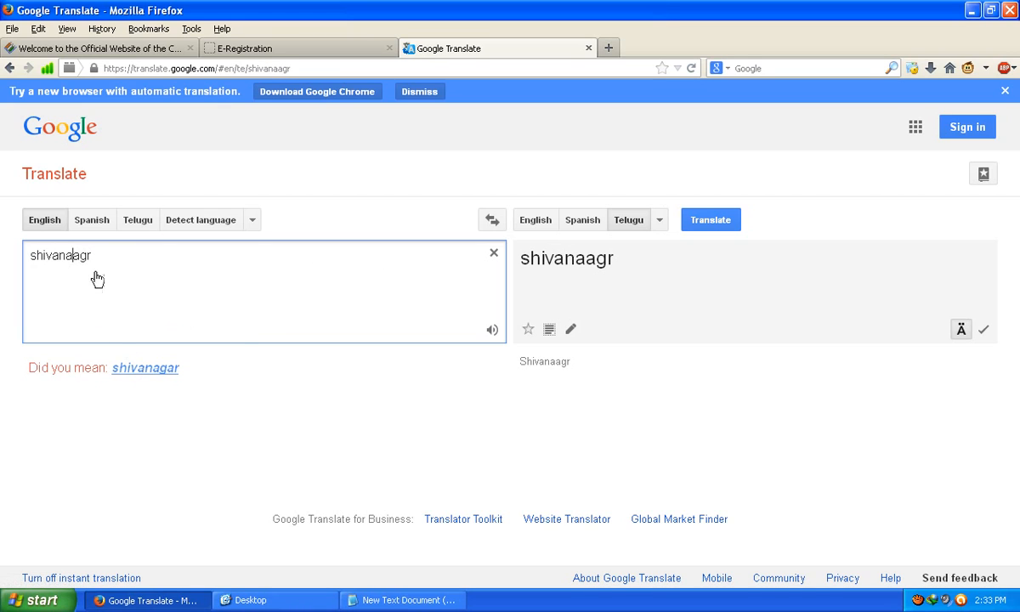
left_click(253, 220)
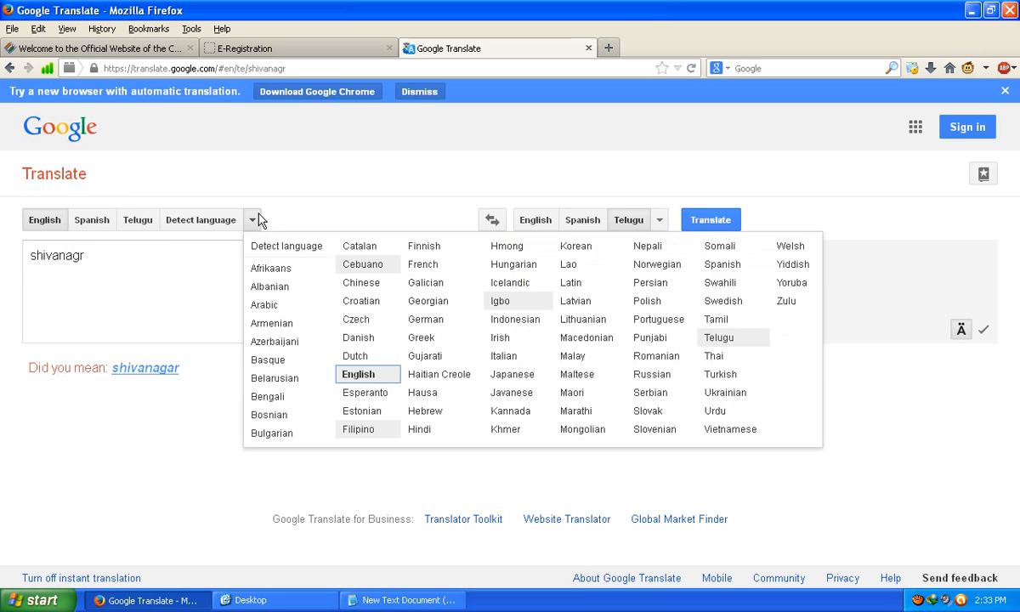
left_click(723, 339)
left_click(717, 223)
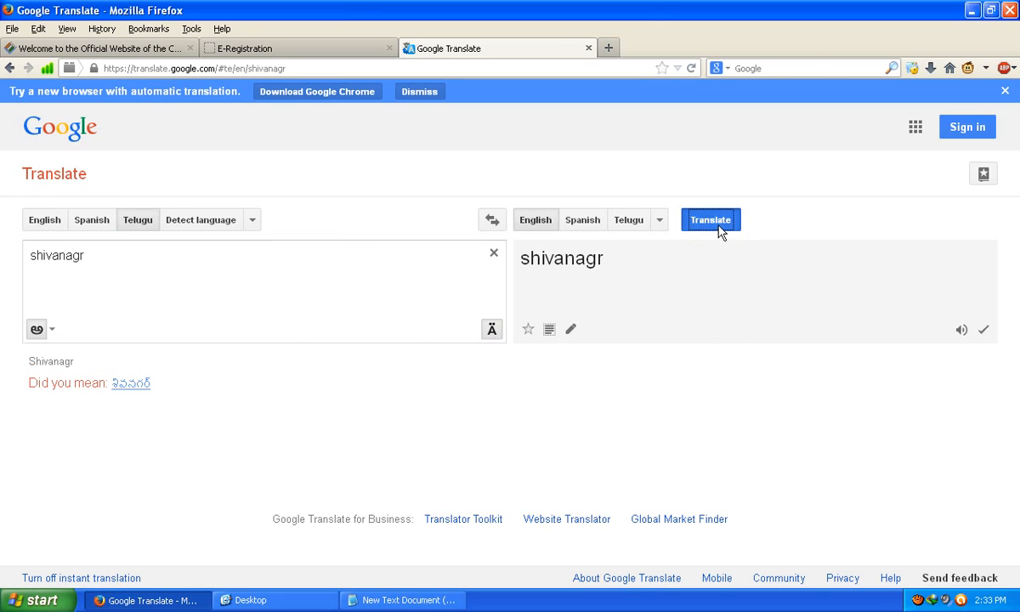
Step: Copy the suggested Telugu spelling శివనగర్ from the 'Did you mean' link
left_click_drag(162, 383, 144, 382)
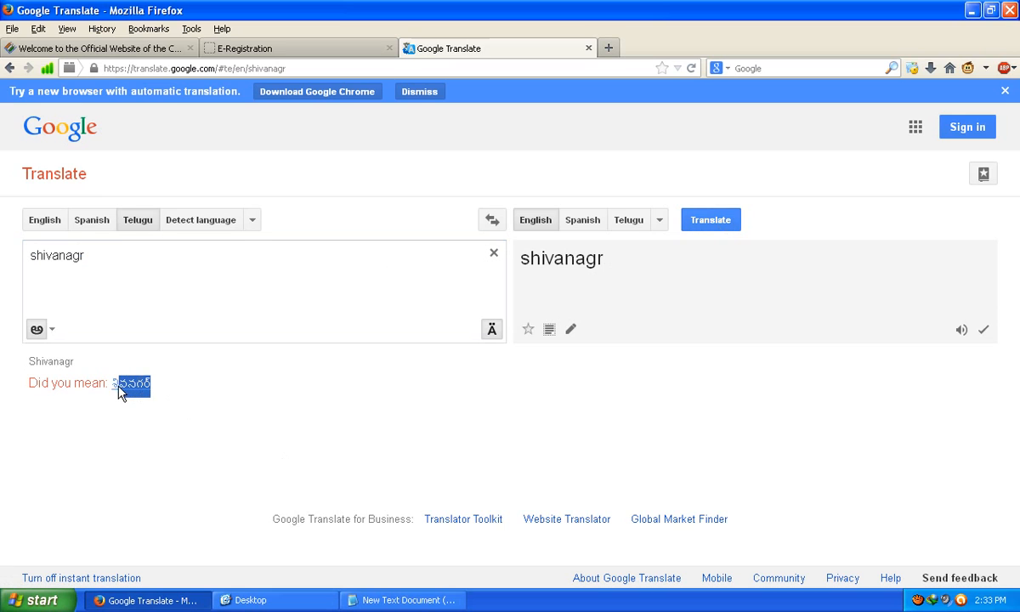
right_click(118, 384)
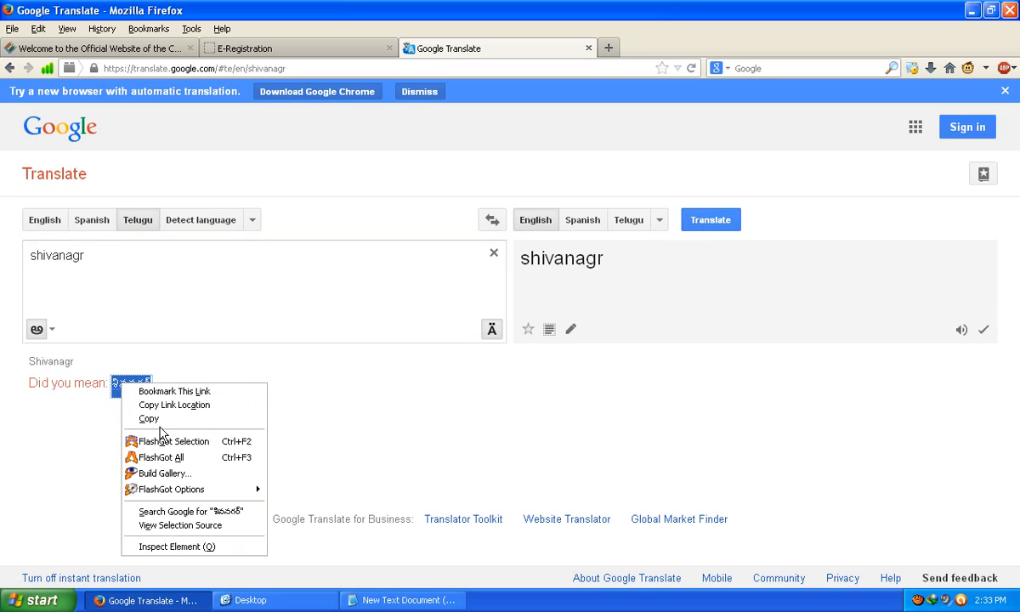
left_click(158, 420)
left_click(246, 49)
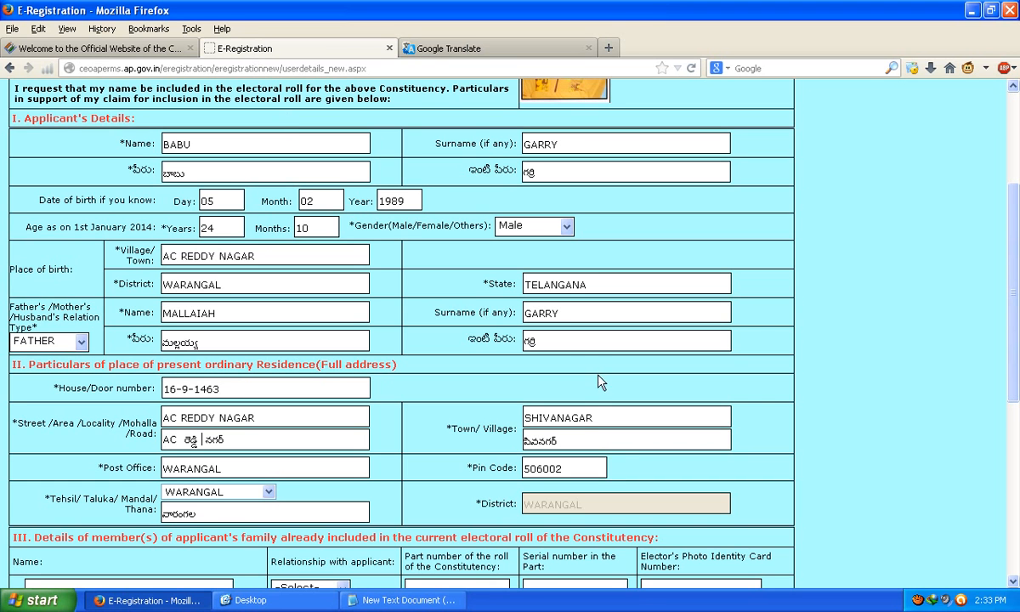
Step: Paste శివనగర్ over the Telugu Town/Village text, then select the Telugu Tehsil text
double_click(547, 442)
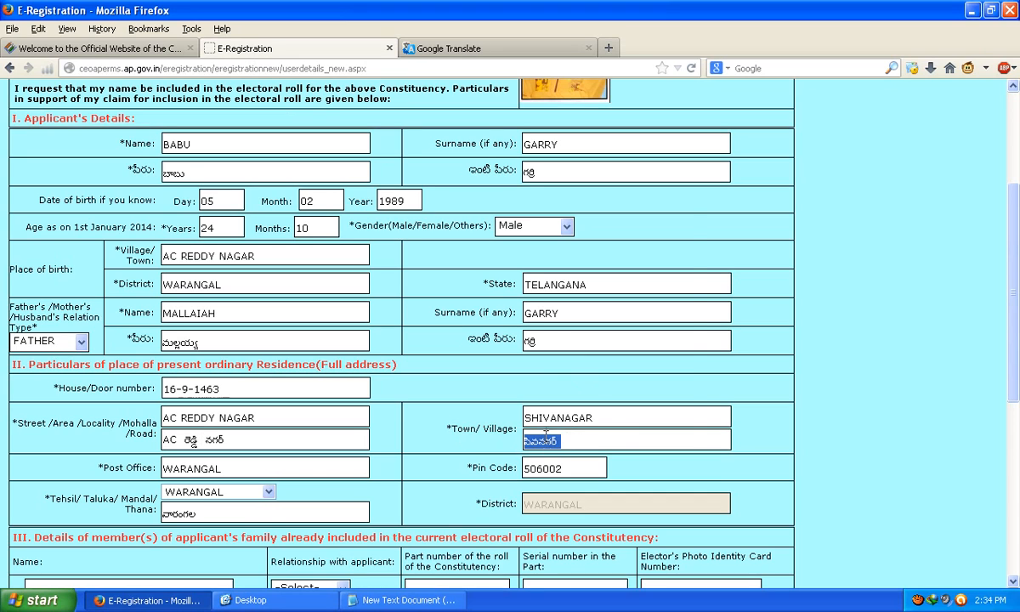
right_click(547, 435)
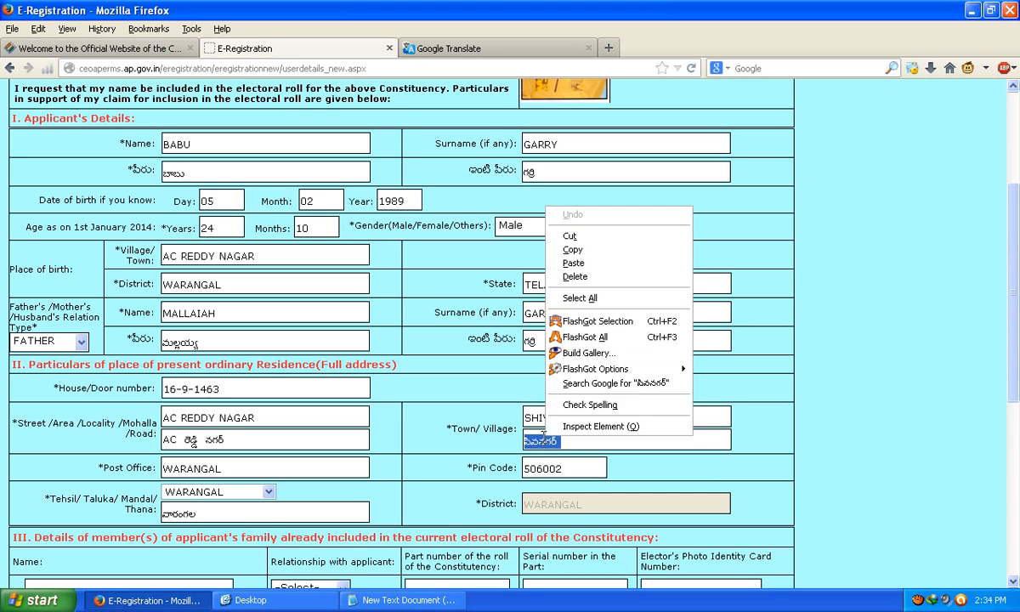
left_click(591, 263)
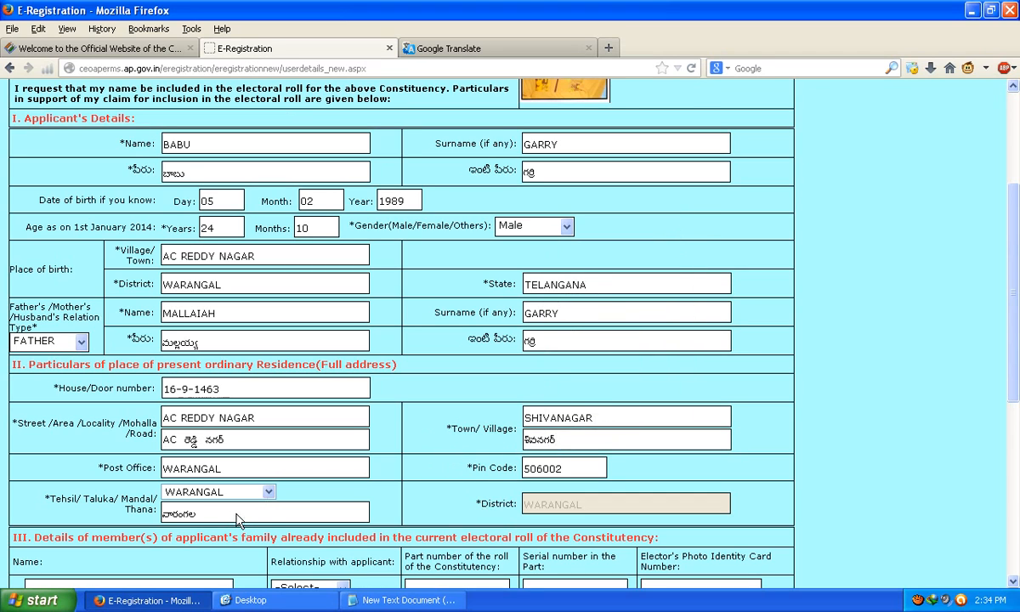
double_click(188, 514)
Step: Replace the source text with warangal and copy Google's suggested Telugu spelling
left_click(510, 48)
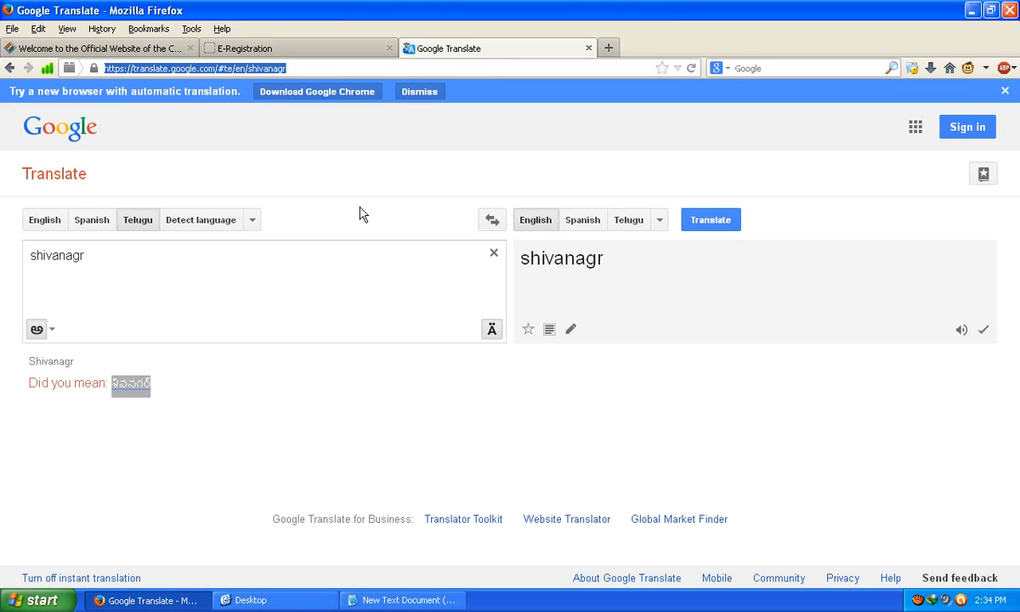
left_click_drag(175, 291, 2, 252)
left_click(30, 255)
type("w")
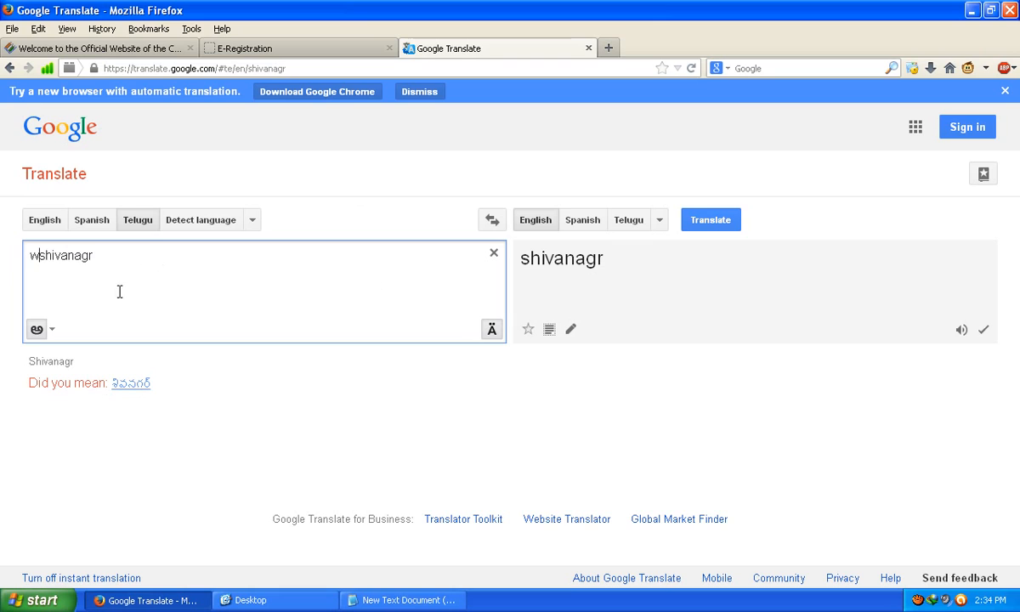
left_click_drag(119, 291, 2, 252)
type("warangal")
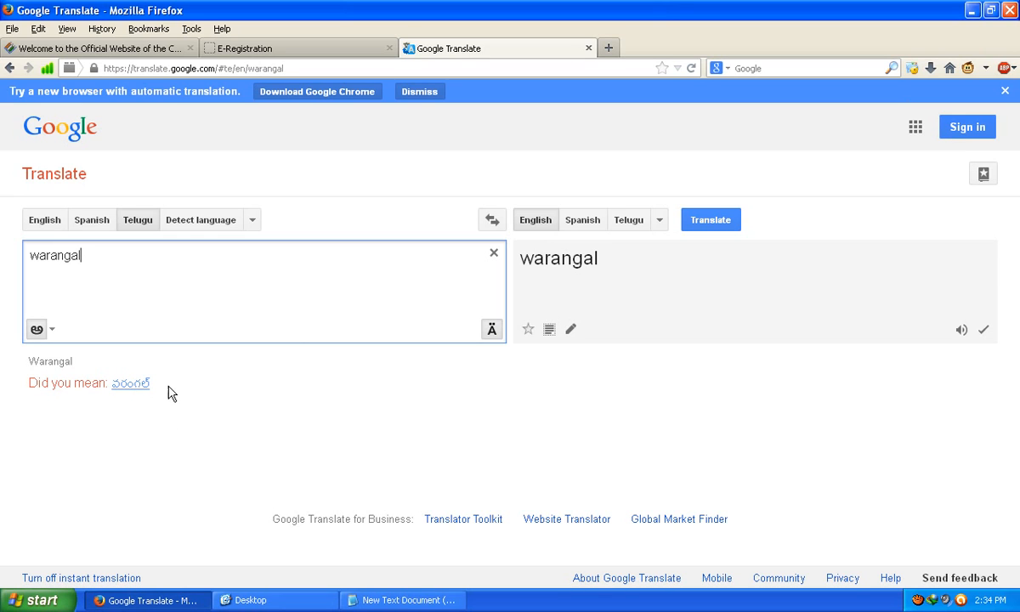
left_click(134, 384)
right_click(134, 387)
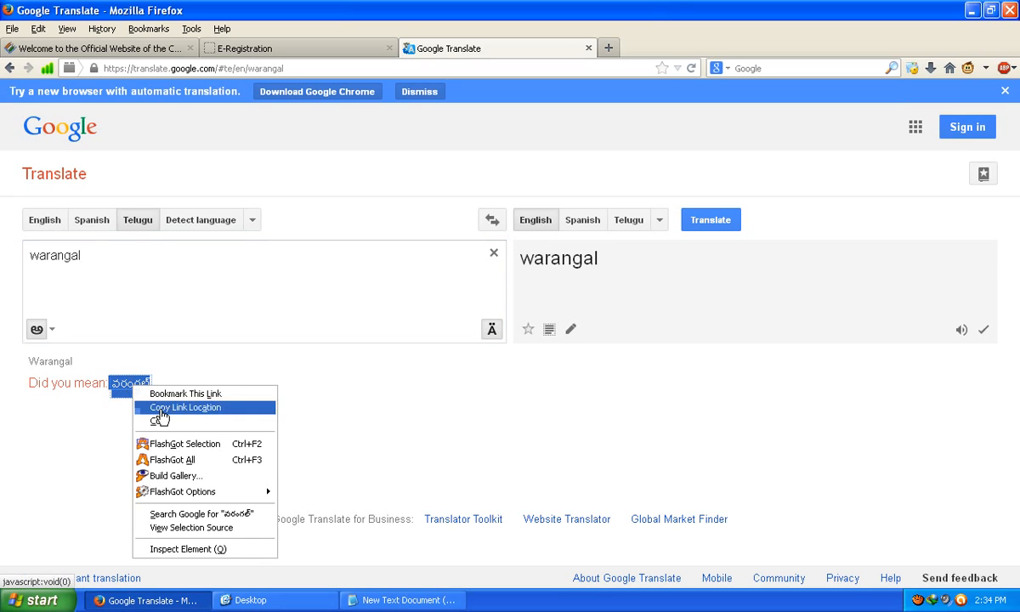
left_click(148, 417)
left_click(273, 48)
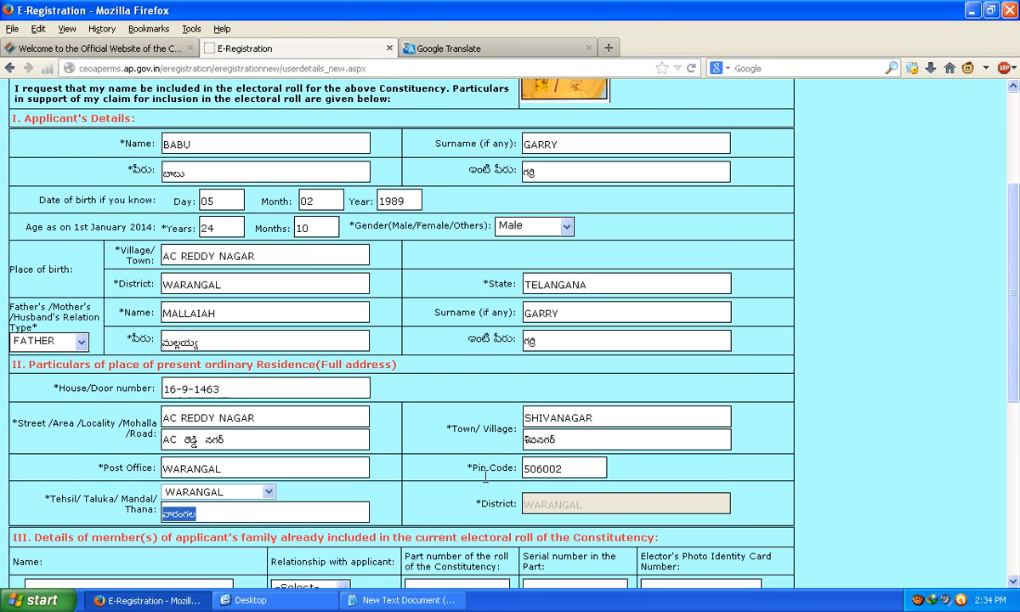
Step: Paste the Telugu Warangal spelling into the Tehsil/Mandal Telugu field
scroll(259, 463, "down", 4)
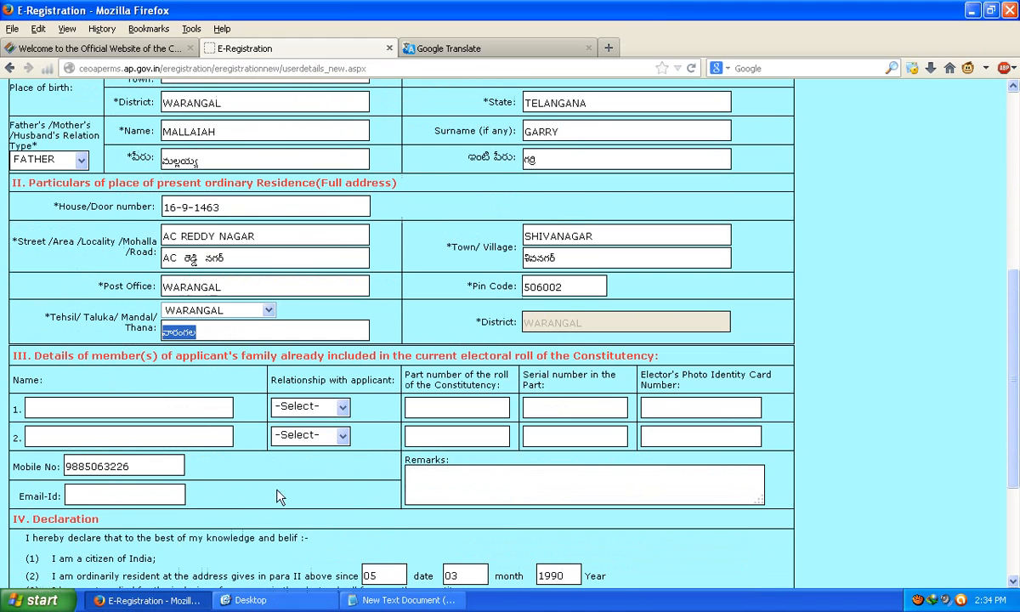
right_click(183, 334)
left_click(213, 365)
Step: Submit the completed Form-6 from the bottom of the page
scroll(377, 470, "up", 6)
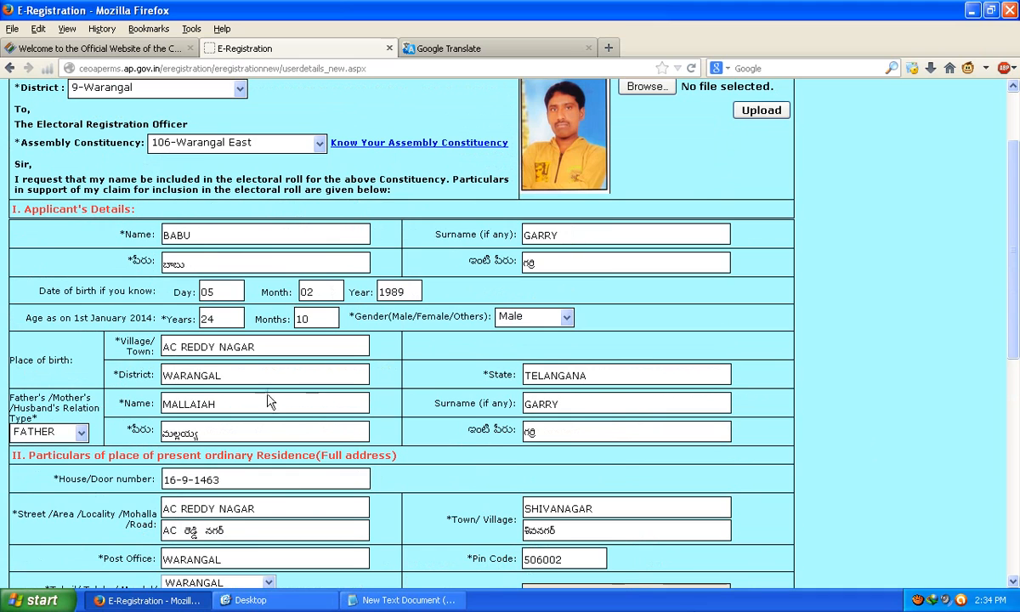
scroll(340, 472, "down", 5)
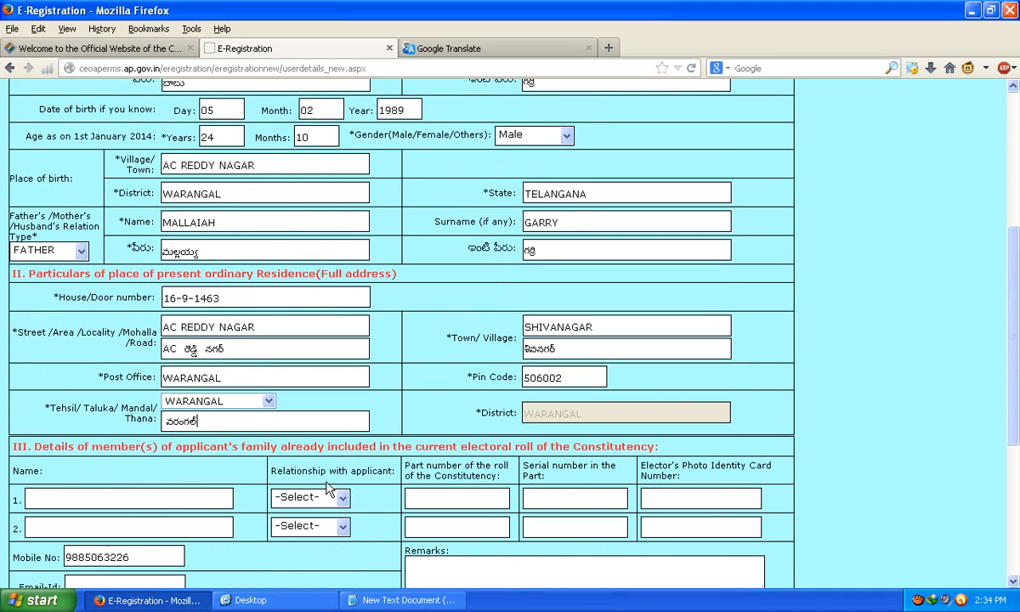
scroll(510, 393, "down", 3)
scroll(502, 400, "down", 2)
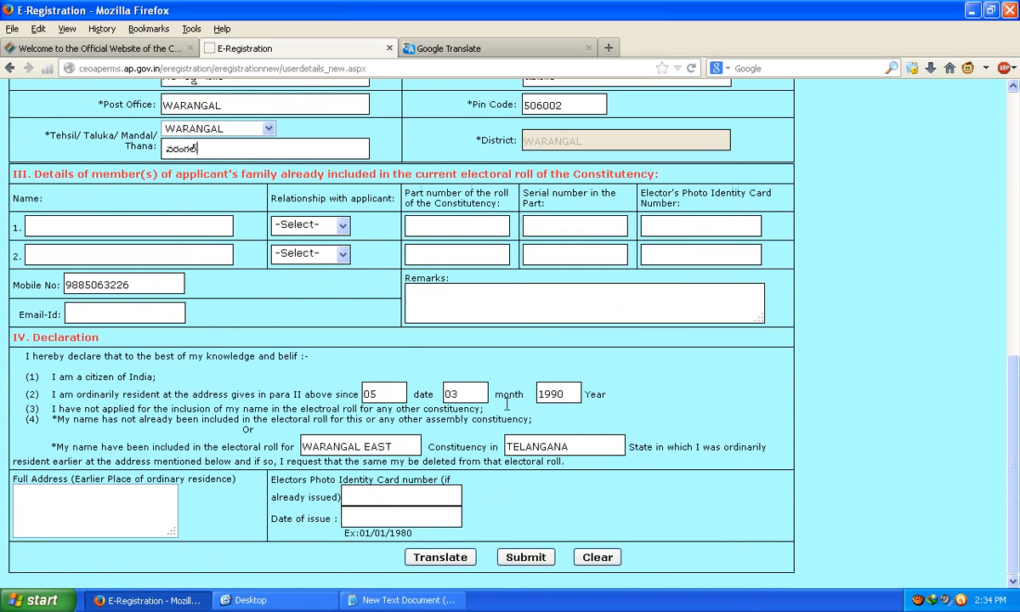
left_click(516, 563)
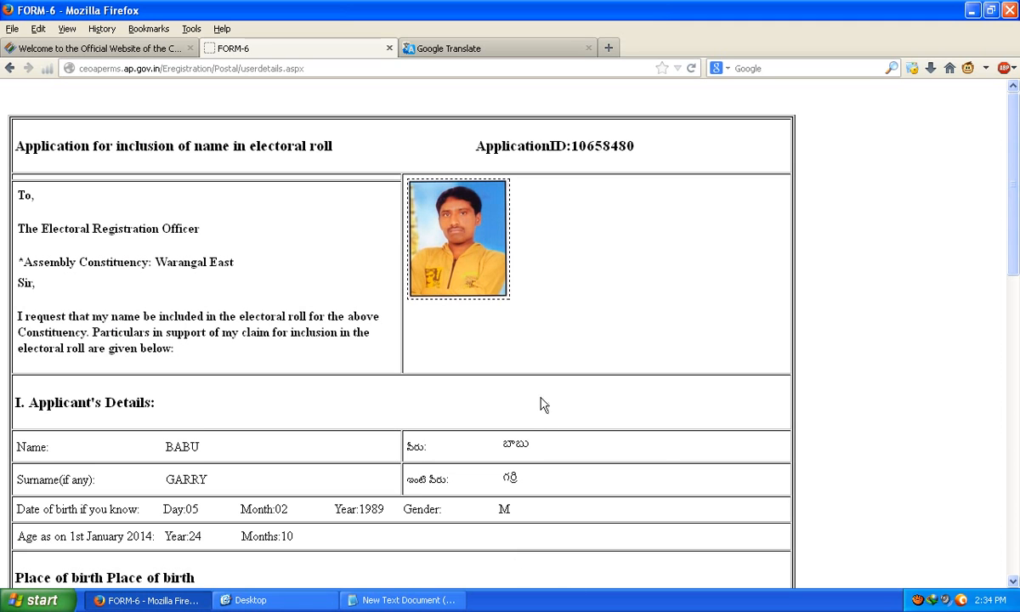
Step: Review the Form-6 confirmation and its Application ID, then minimize Firefox to the desktop
left_click_drag(444, 137, 659, 141)
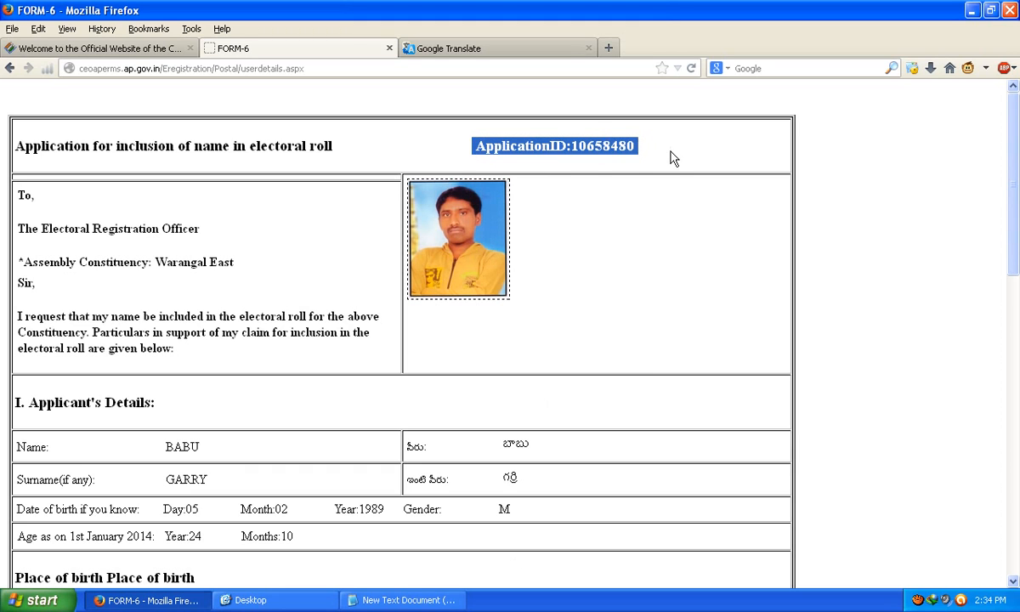
left_click(672, 157)
scroll(387, 439, "down", 8)
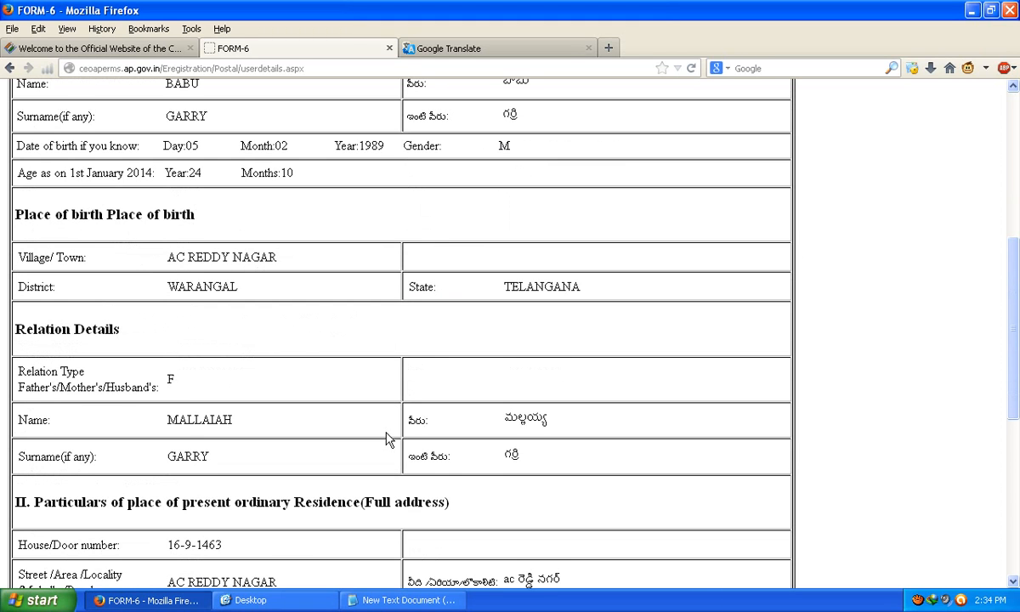
scroll(387, 439, "down", 6)
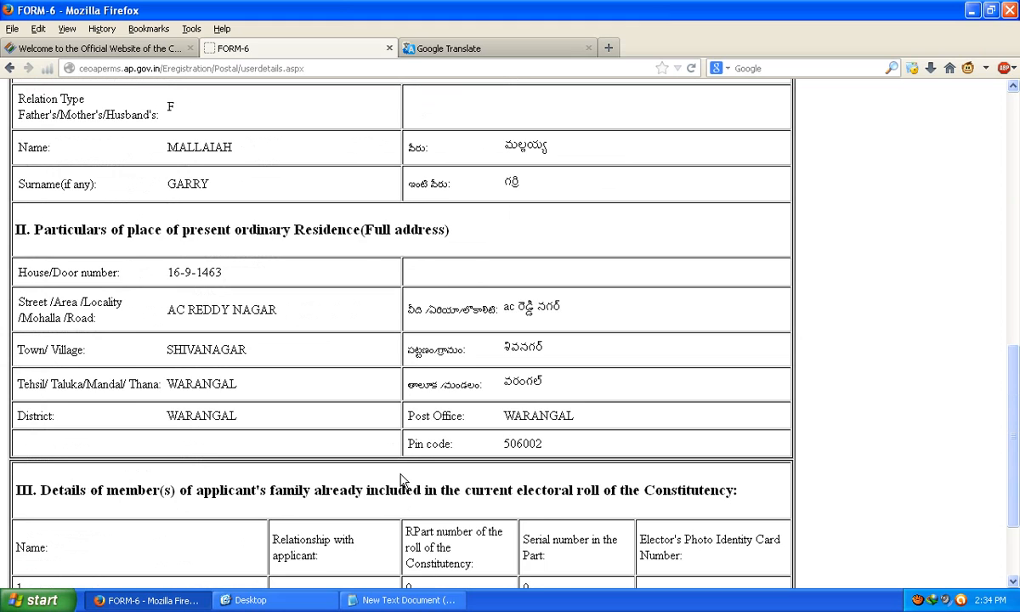
scroll(387, 442, "down", 3)
scroll(523, 483, "up", 17)
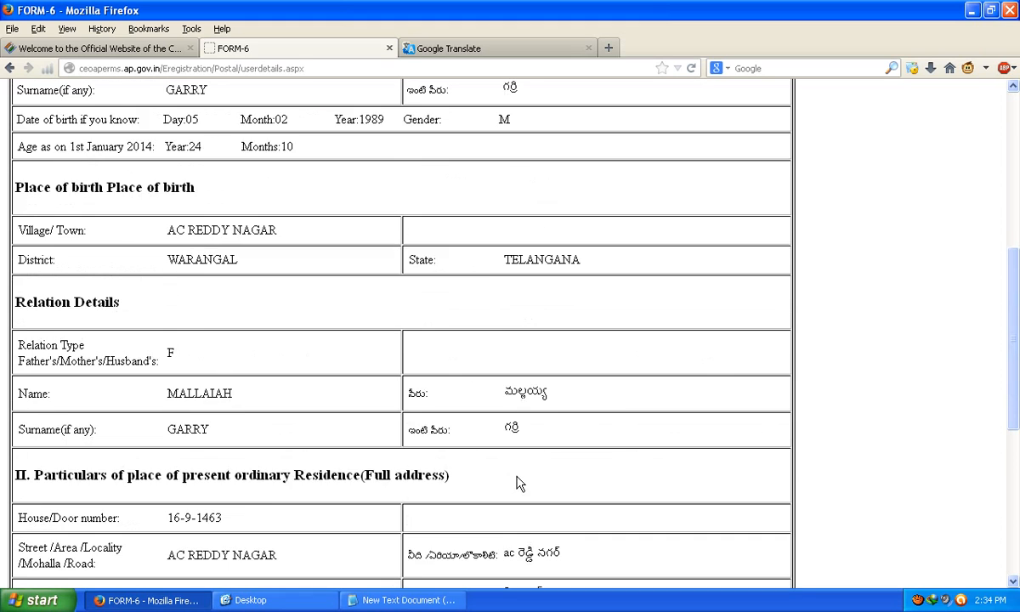
left_click_drag(571, 152, 644, 144)
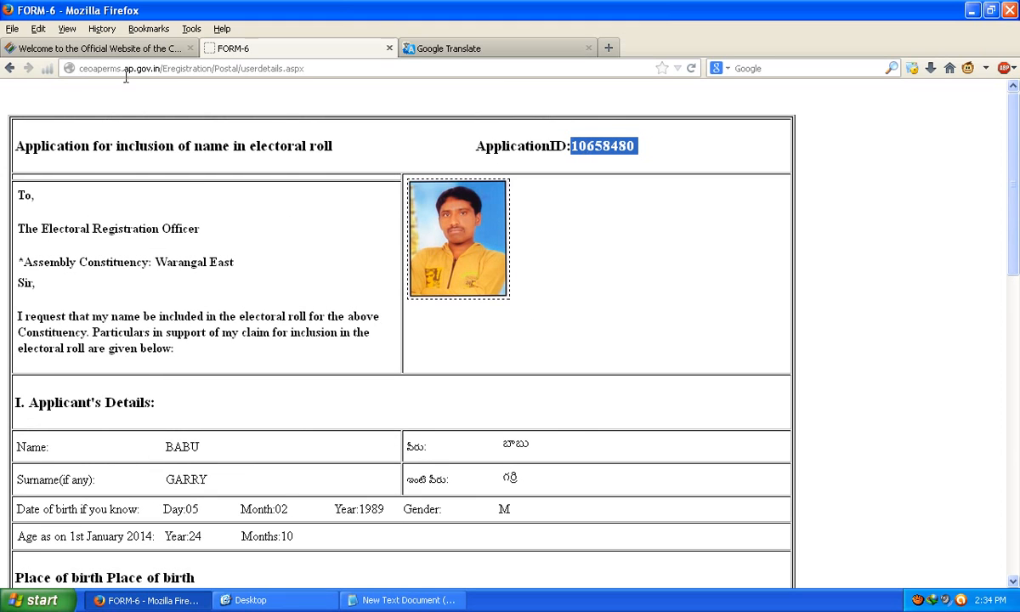
left_click(155, 601)
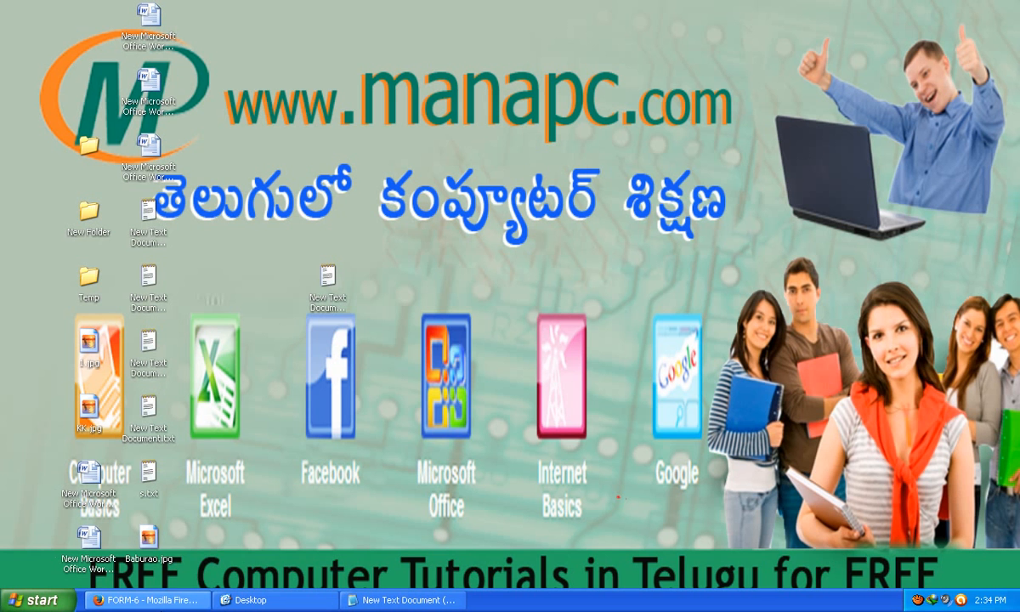